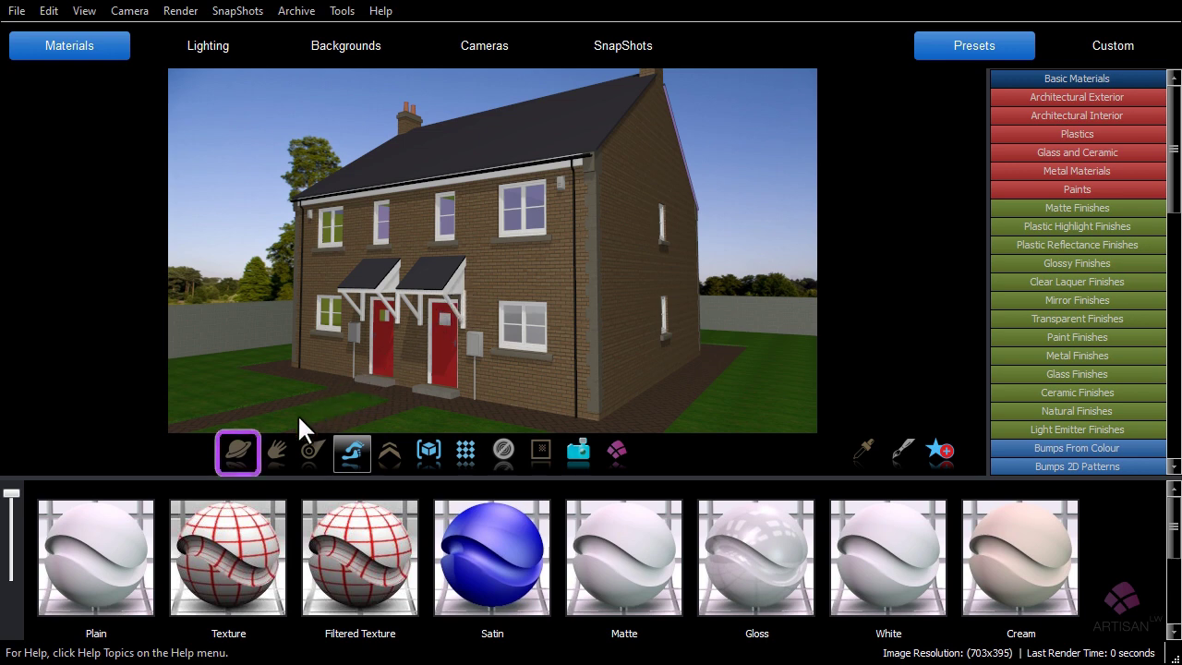
Step: Try the orbit, pan, look-around, walk and zoom camera tools on the house view
left_click(242, 447)
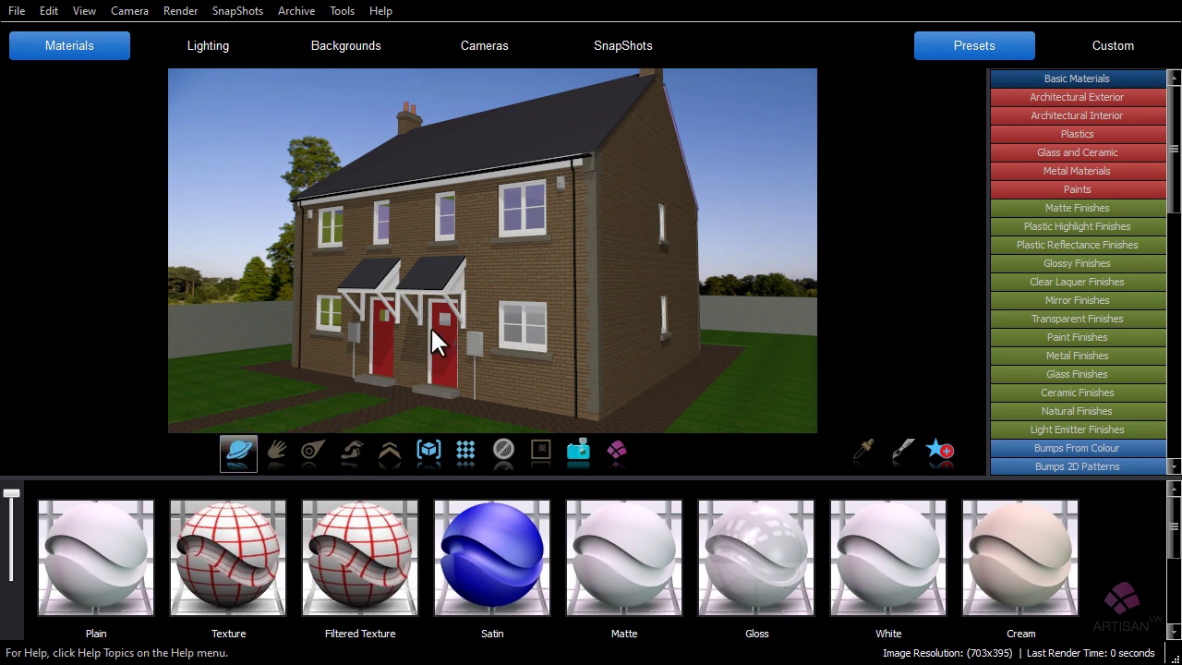
mouse_move(459, 288)
left_mouse_down()
mouse_move(478, 289)
mouse_move(433, 289)
mouse_move(451, 288)
mouse_move(460, 316)
mouse_move(480, 311)
mouse_move(488, 290)
mouse_move(463, 269)
mouse_move(469, 276)
left_mouse_up()
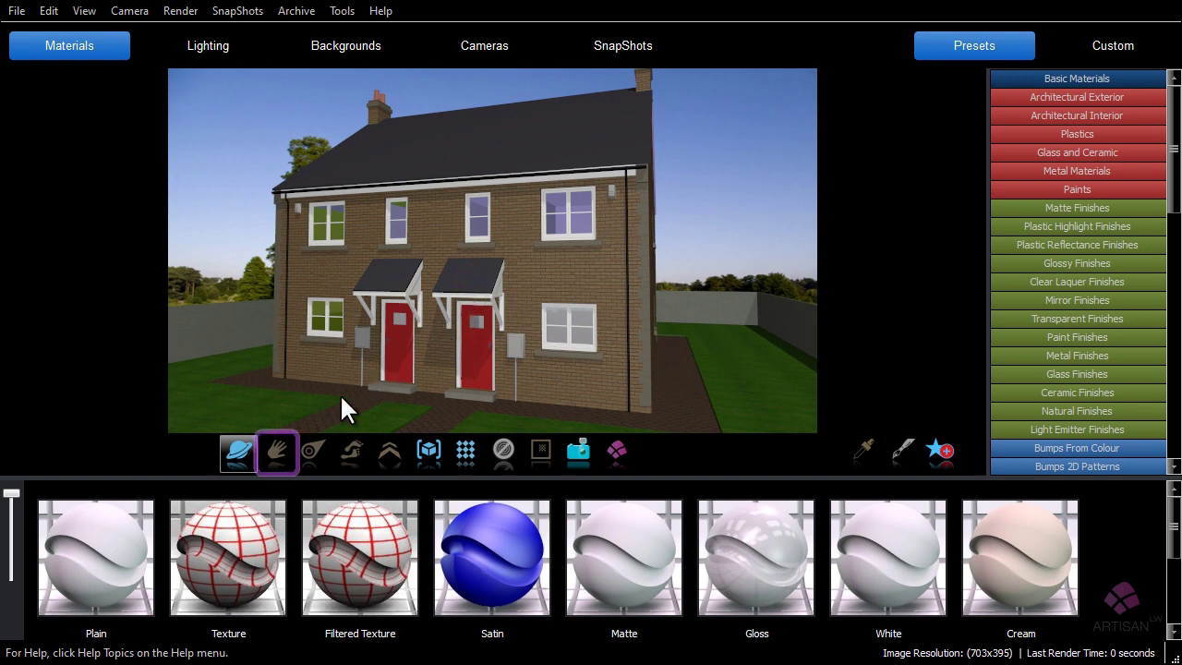
left_click(278, 447)
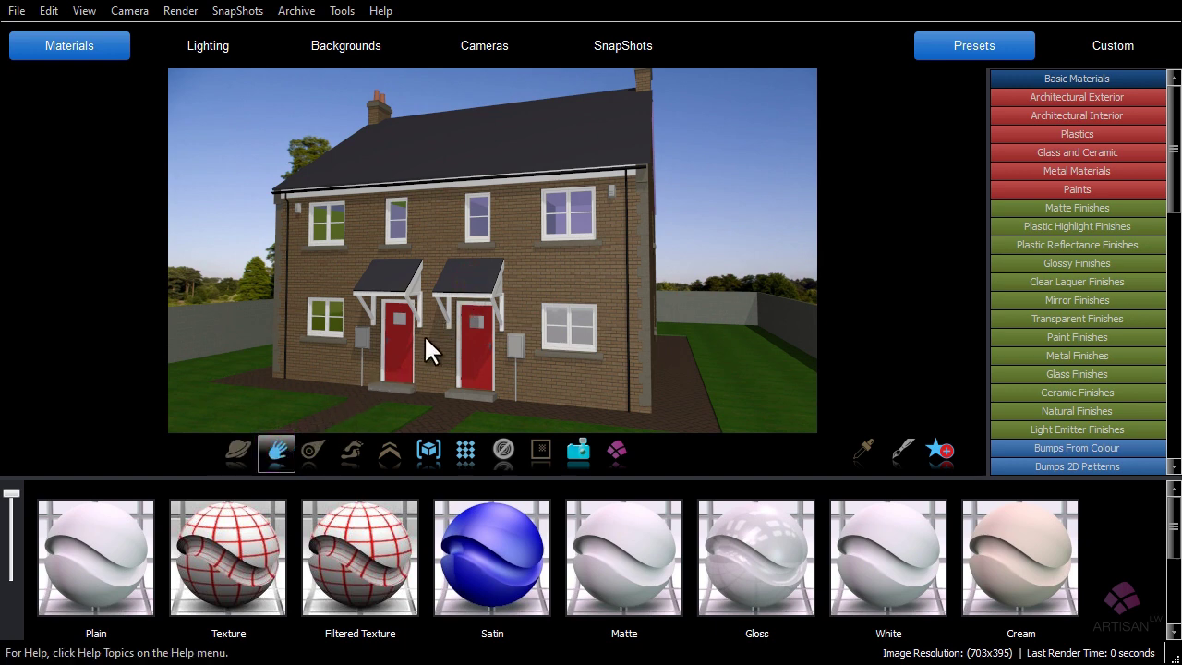
mouse_move(434, 307)
left_mouse_down()
mouse_move(464, 308)
mouse_move(411, 308)
mouse_move(438, 307)
left_mouse_up()
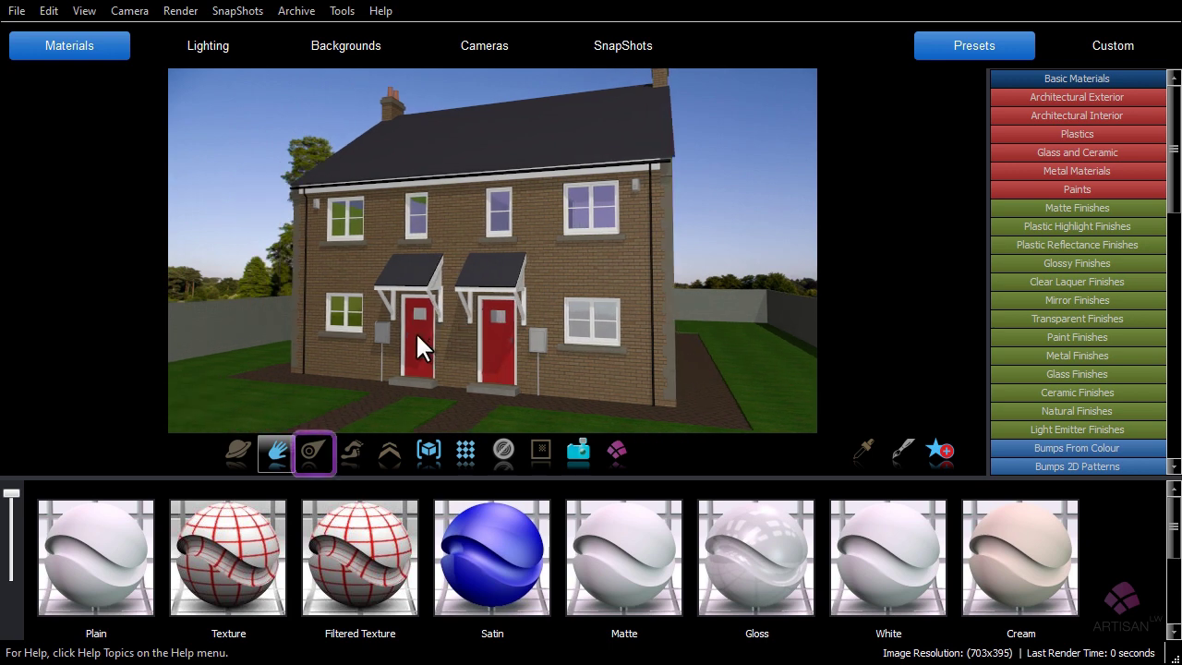
left_click(313, 448)
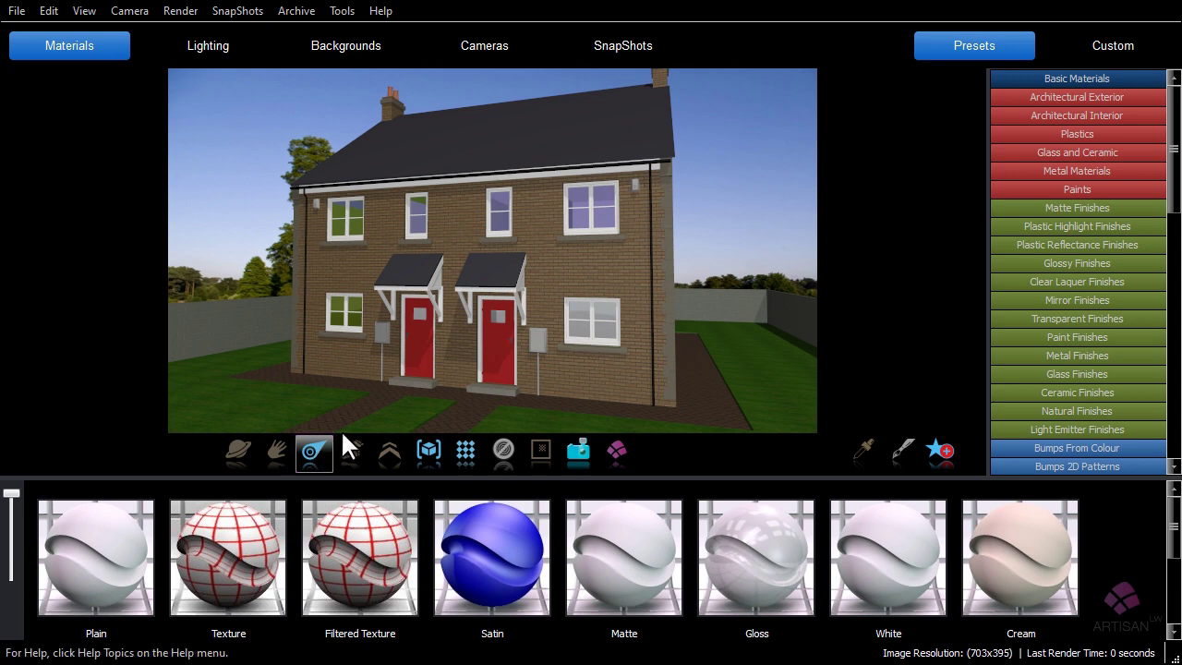
mouse_move(458, 292)
left_mouse_down()
mouse_move(453, 309)
mouse_move(482, 318)
mouse_move(454, 298)
left_mouse_up()
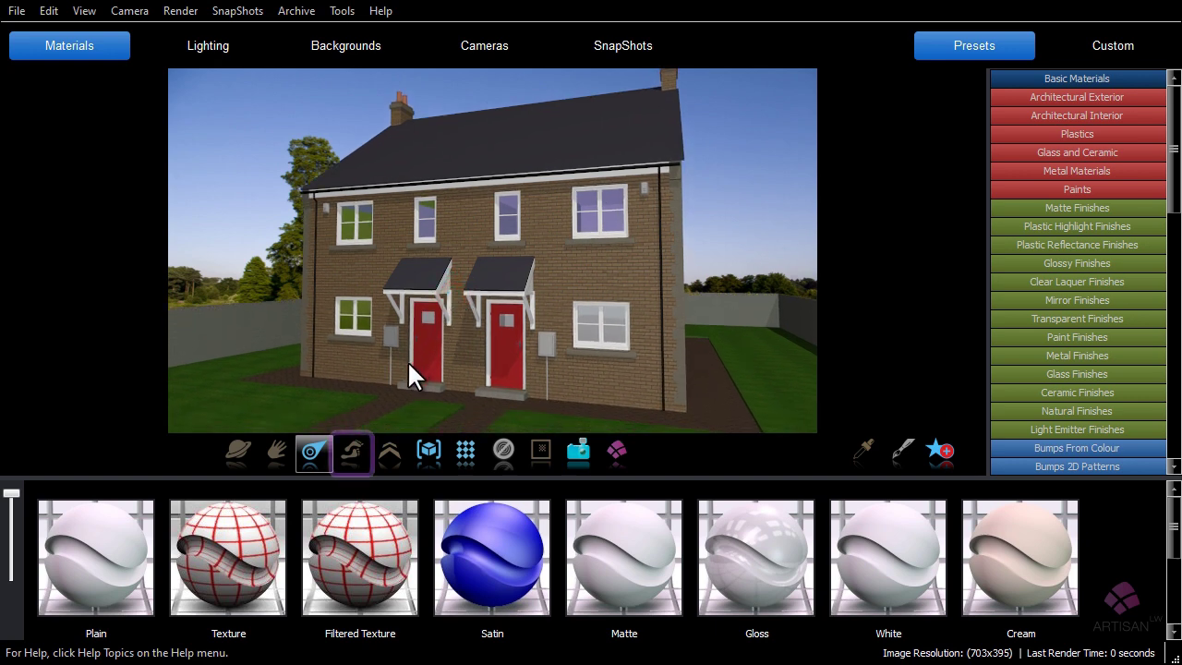
left_click(350, 459)
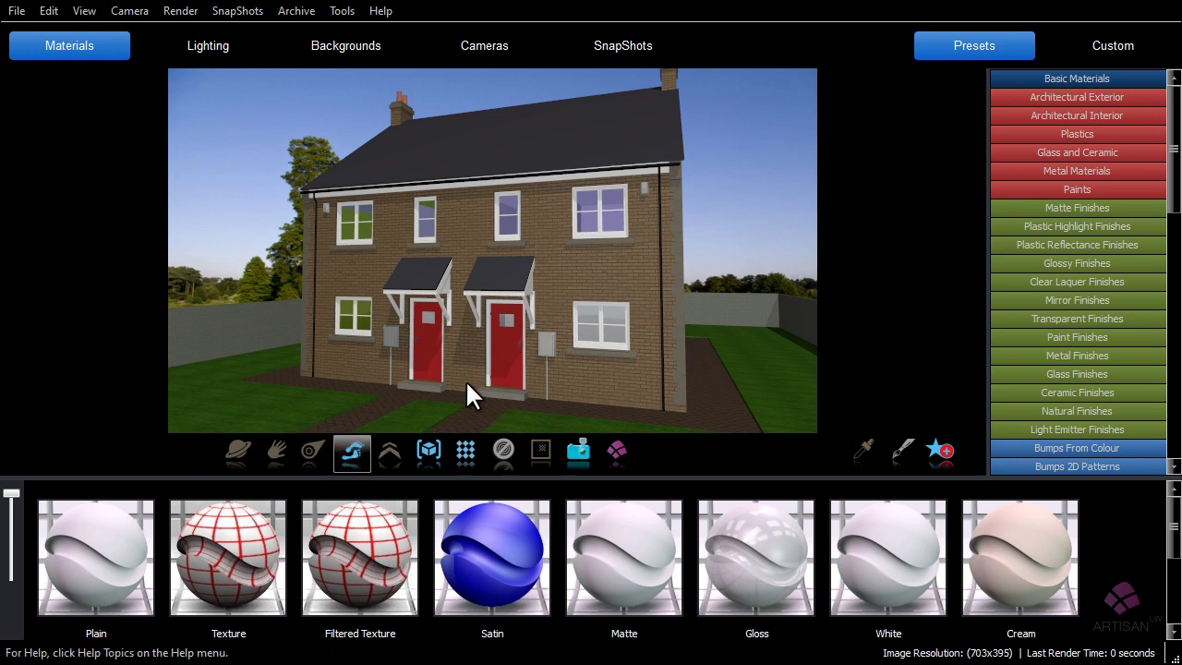
mouse_move(466, 379)
left_mouse_down()
mouse_move(479, 384)
mouse_move(457, 392)
left_mouse_up()
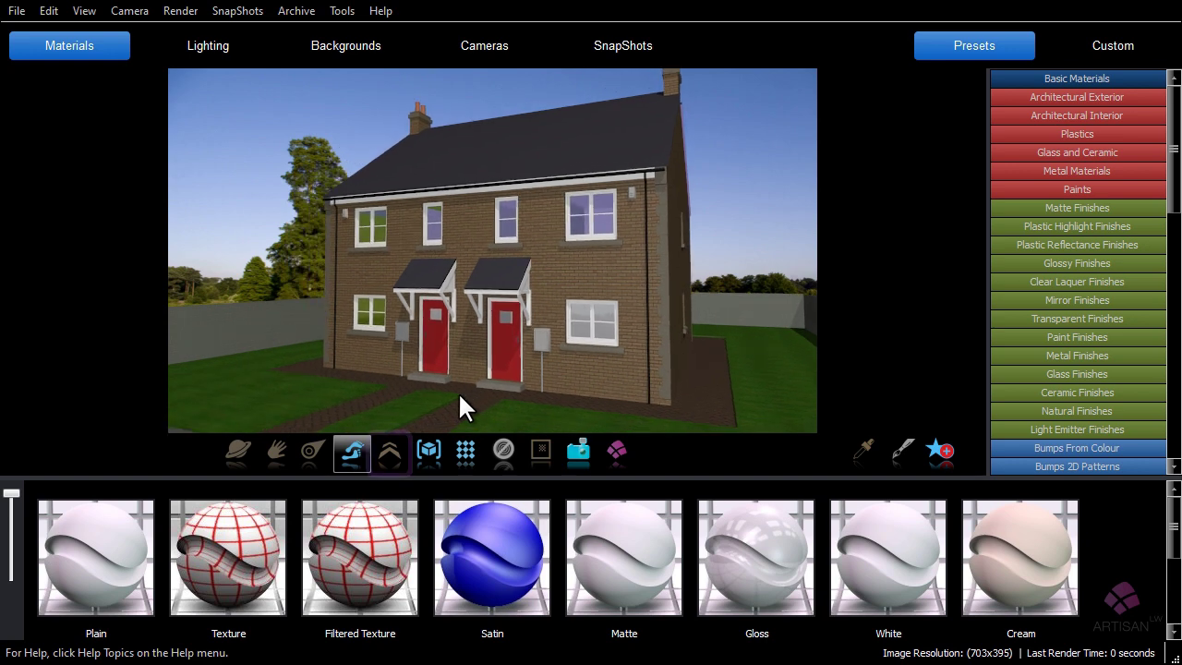
left_click(394, 457)
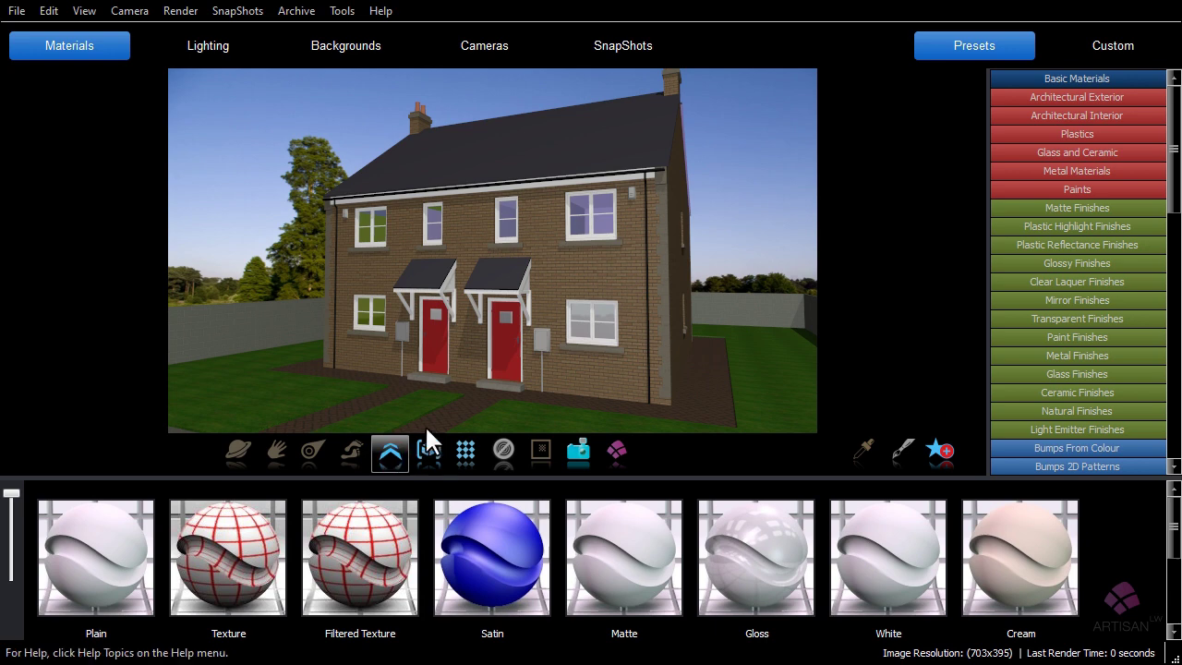
left_click_drag(481, 361, 484, 367)
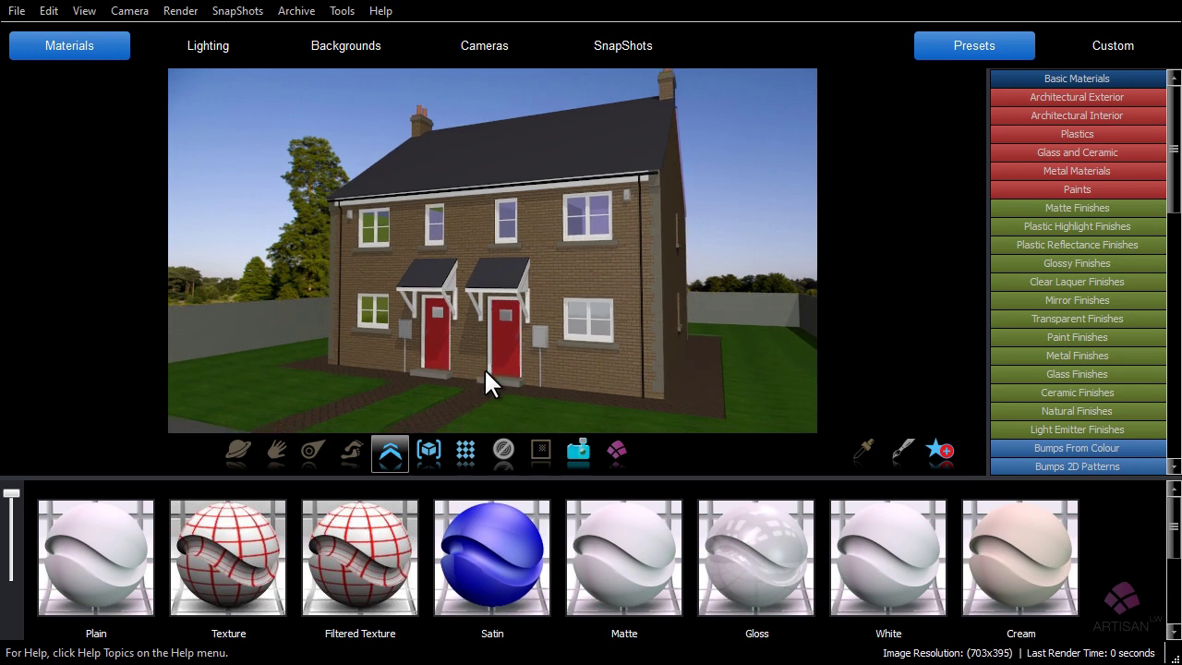
Step: Reframe the camera so the whole house is centred, with its front and side walls in view
left_click(276, 449)
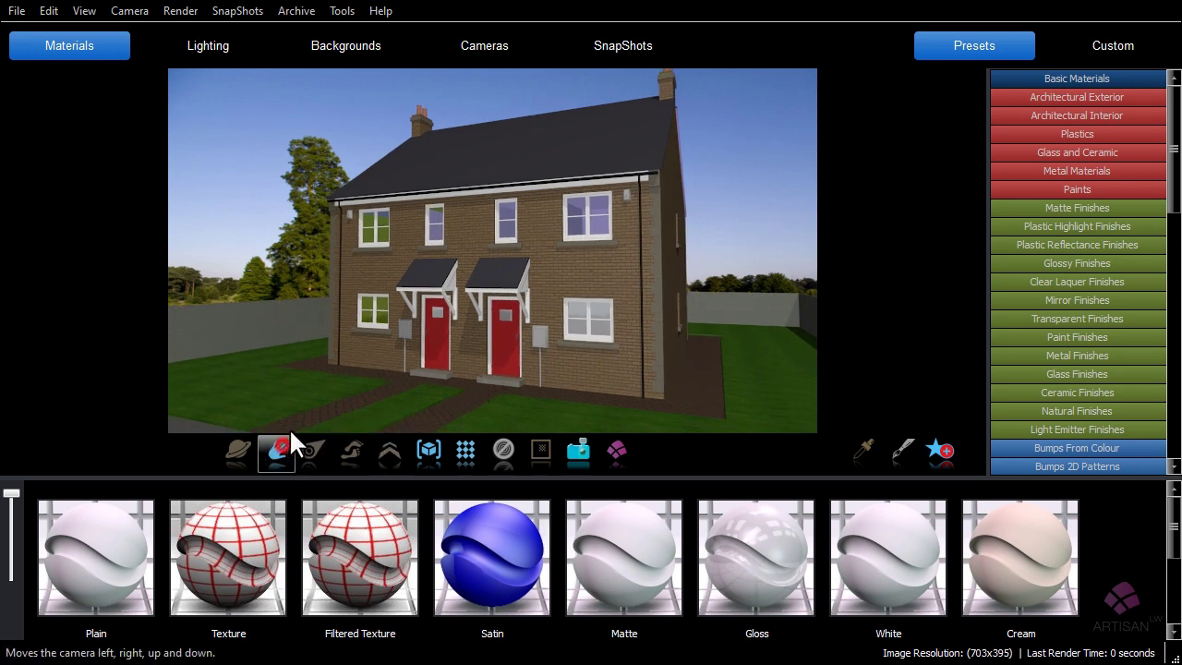
left_click_drag(292, 426, 410, 398)
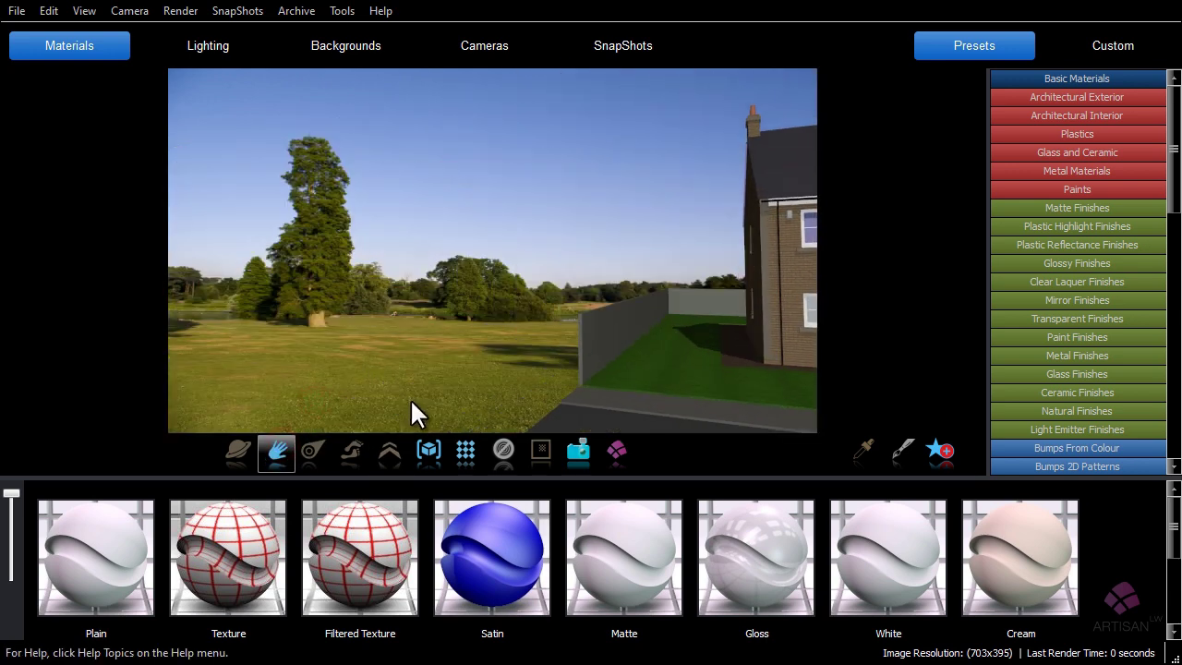
left_click(430, 450)
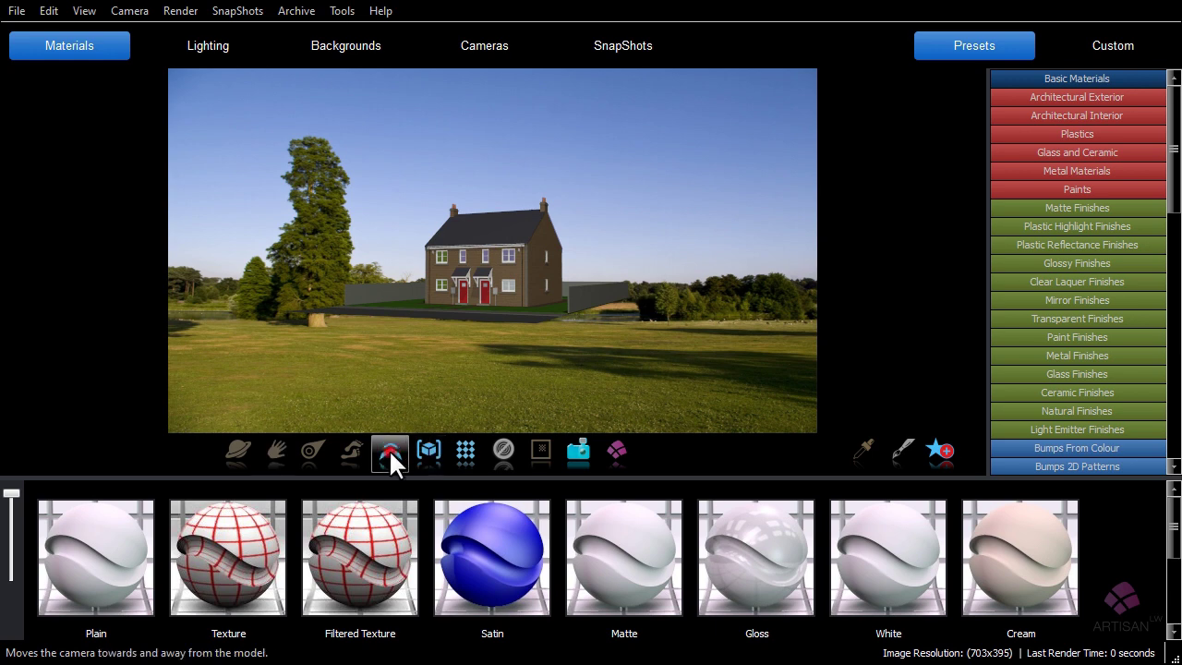
left_click(388, 450)
left_click_drag(479, 398, 479, 368)
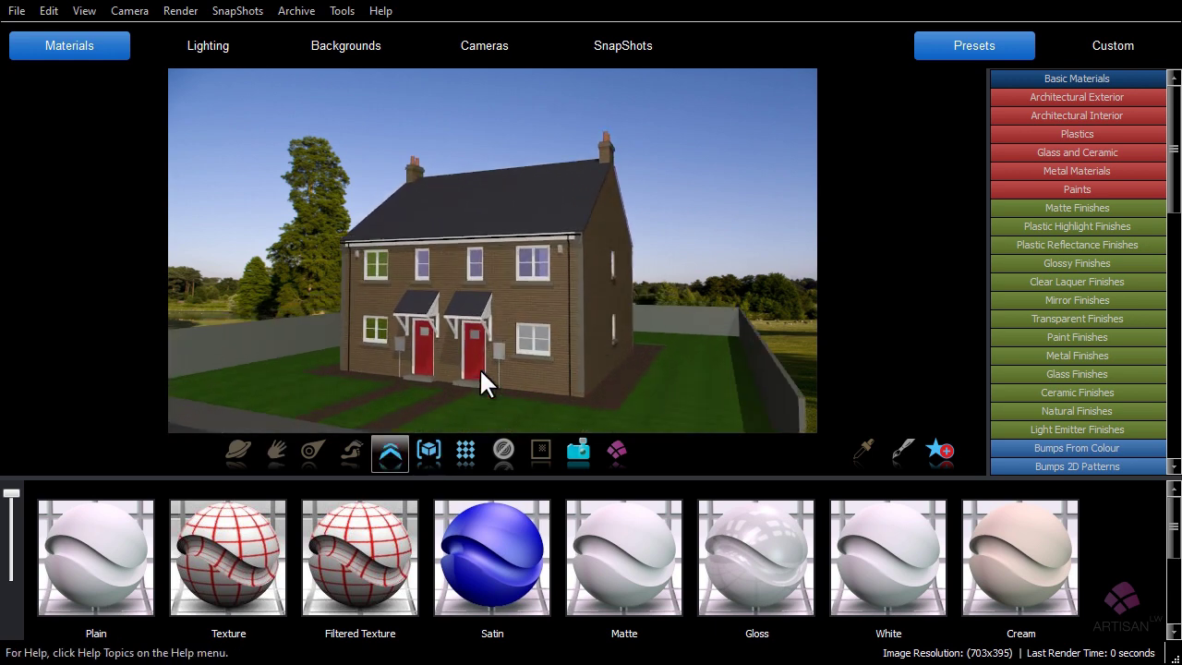
left_click(314, 450)
left_click_drag(386, 401, 387, 399)
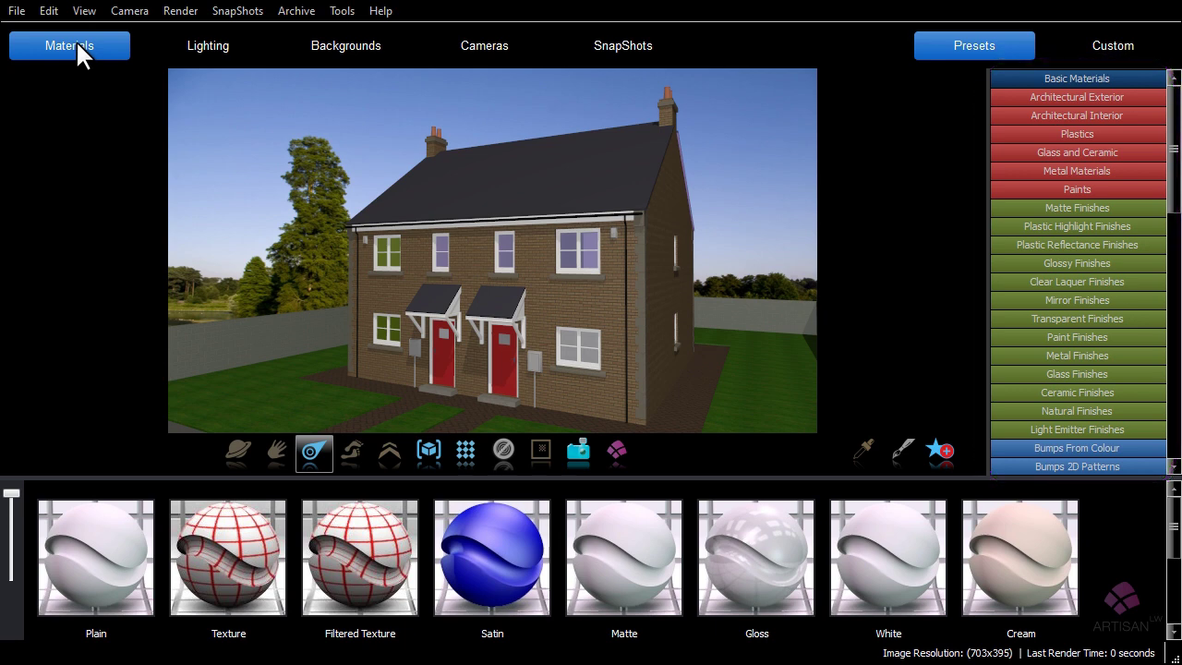
Step: Apply the dark grey brick from the Architectural Exterior presets to the front wall, after trying the lighter tan brick
left_click(1077, 96)
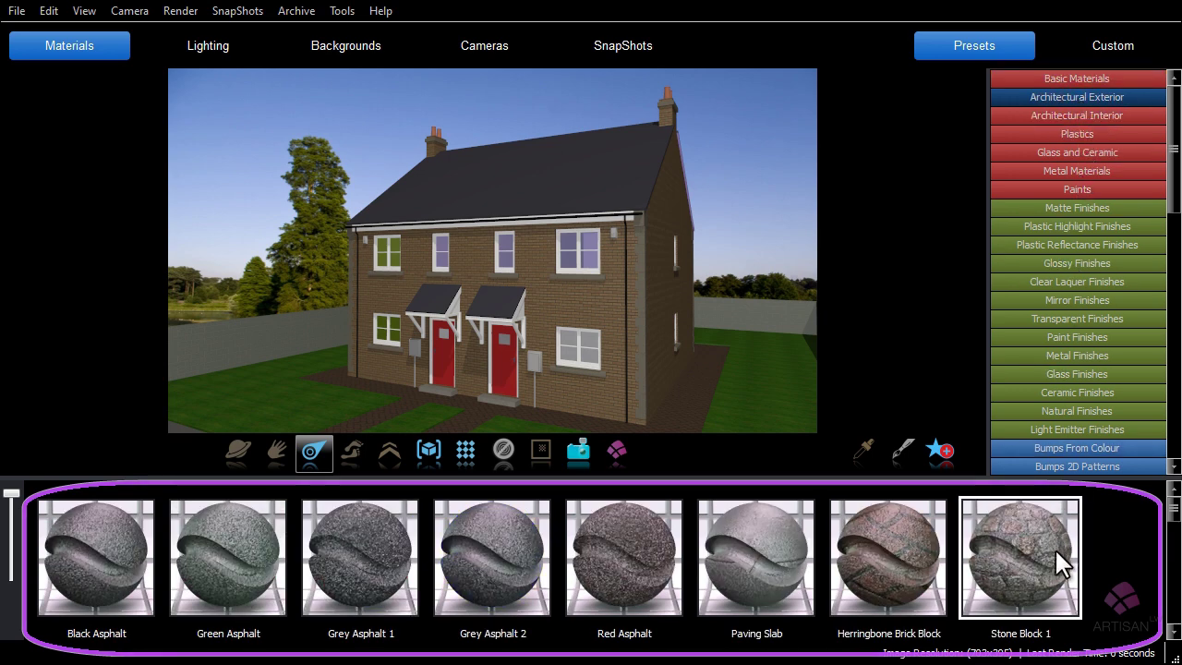
scroll(1177, 522, "down", 5)
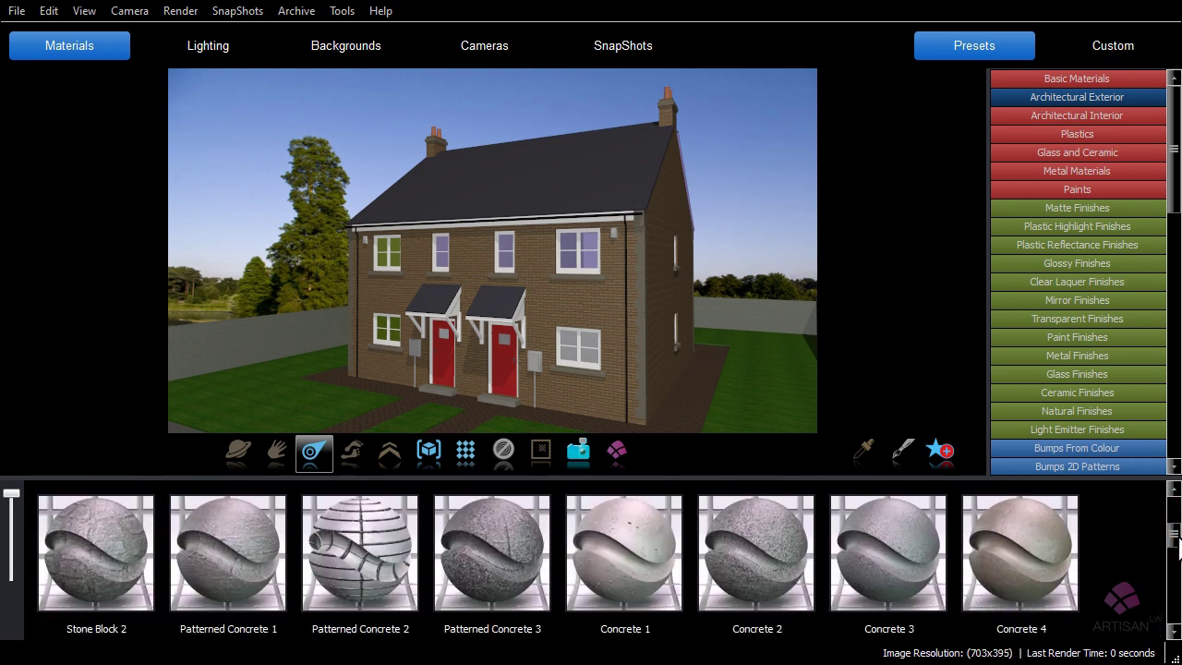
scroll(1177, 522, "down", 1)
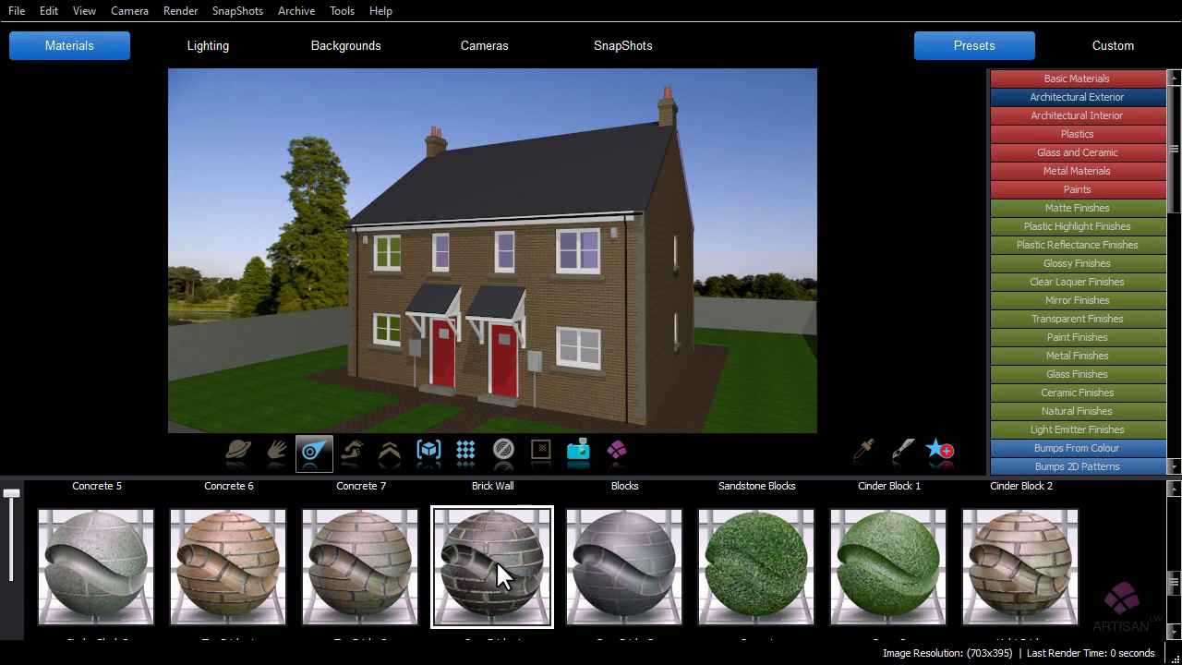
left_click(355, 562)
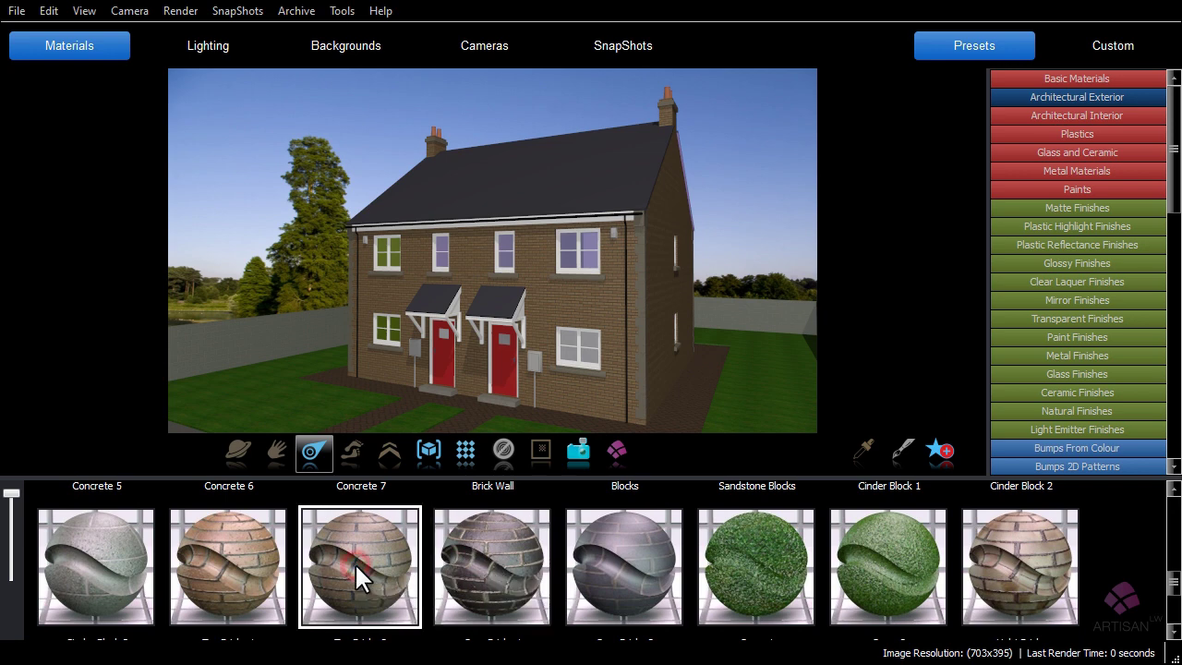
left_click_drag(354, 562, 566, 298)
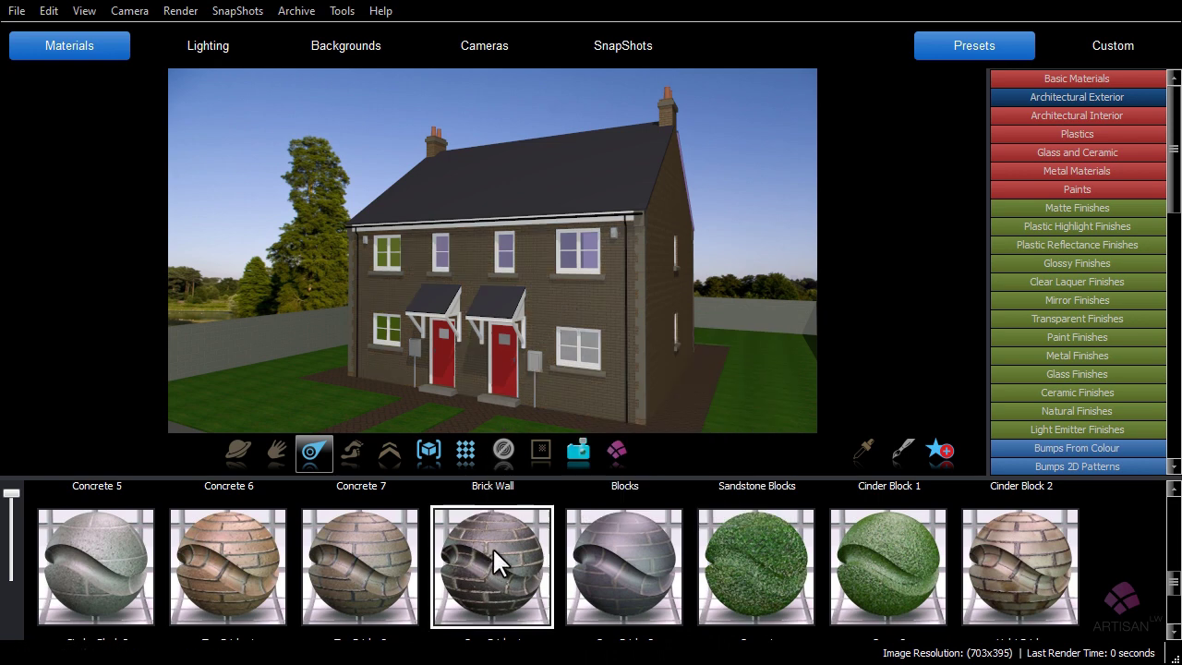
left_click_drag(485, 564, 572, 300)
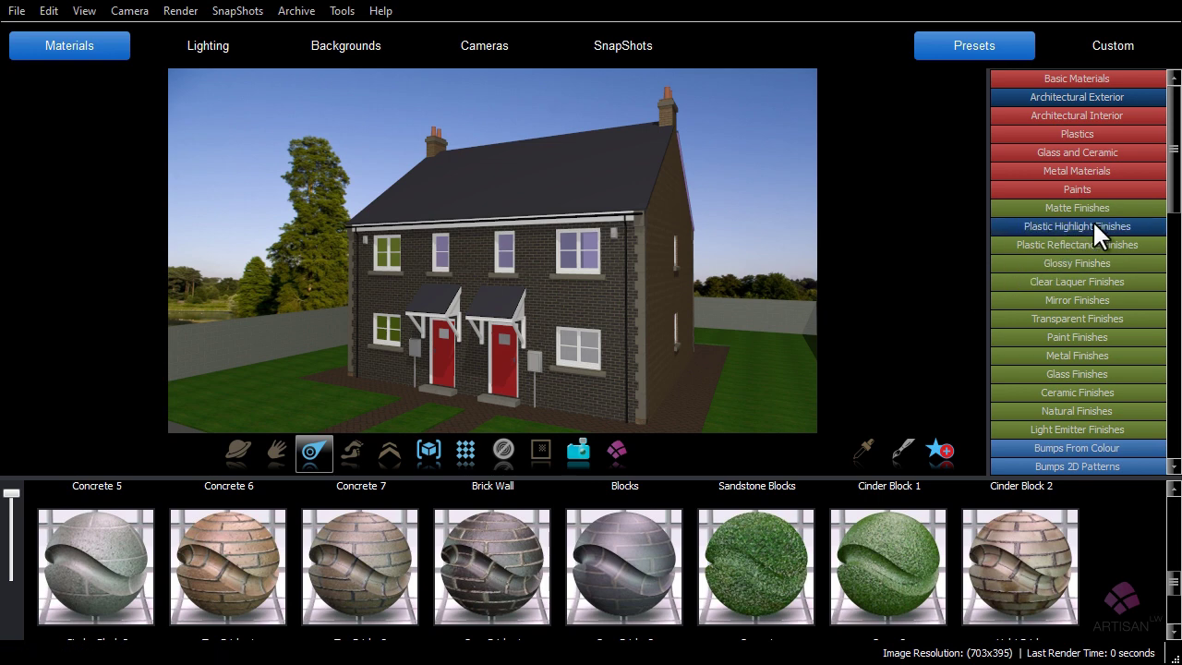
Step: Apply the Patterned Concrete 2 bump from Bumps 2D Patterns to the main roof and render the scene in high quality
left_click_drag(1174, 166, 1174, 393)
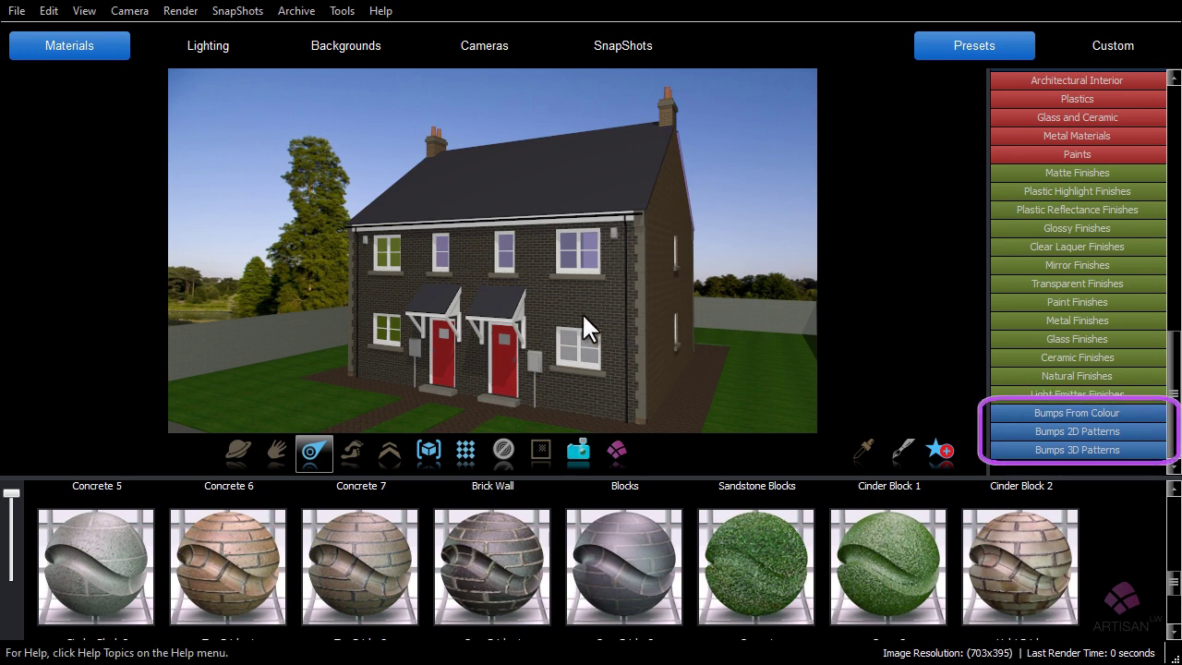
left_click(392, 450)
left_click(563, 370)
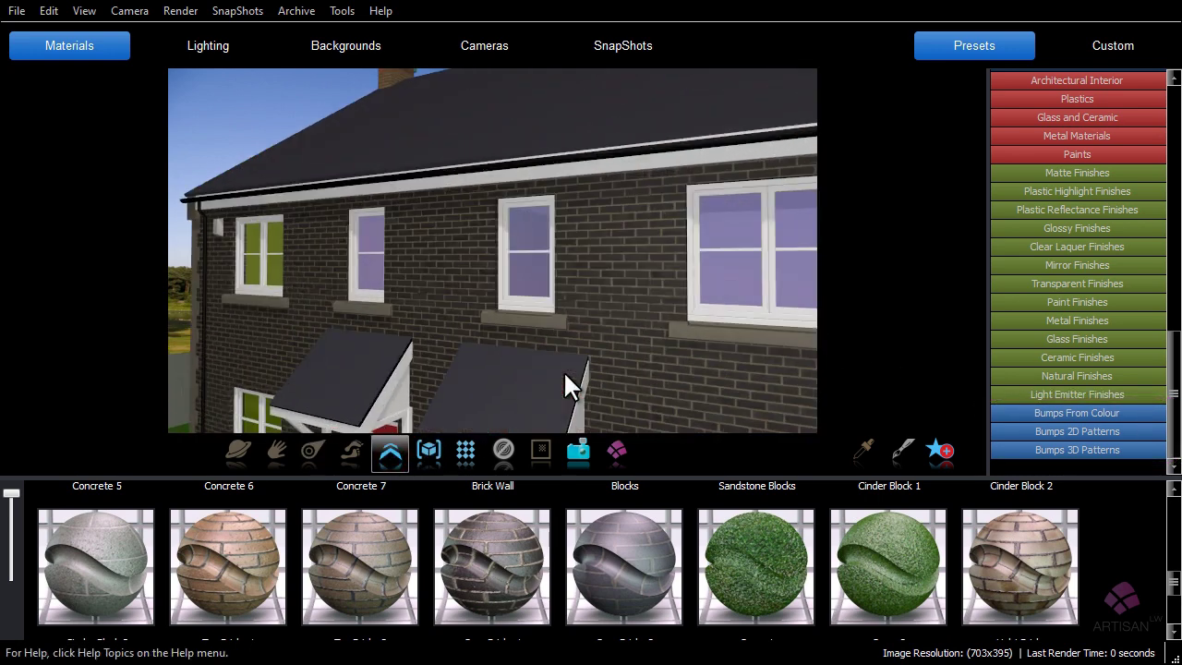
left_click(415, 242)
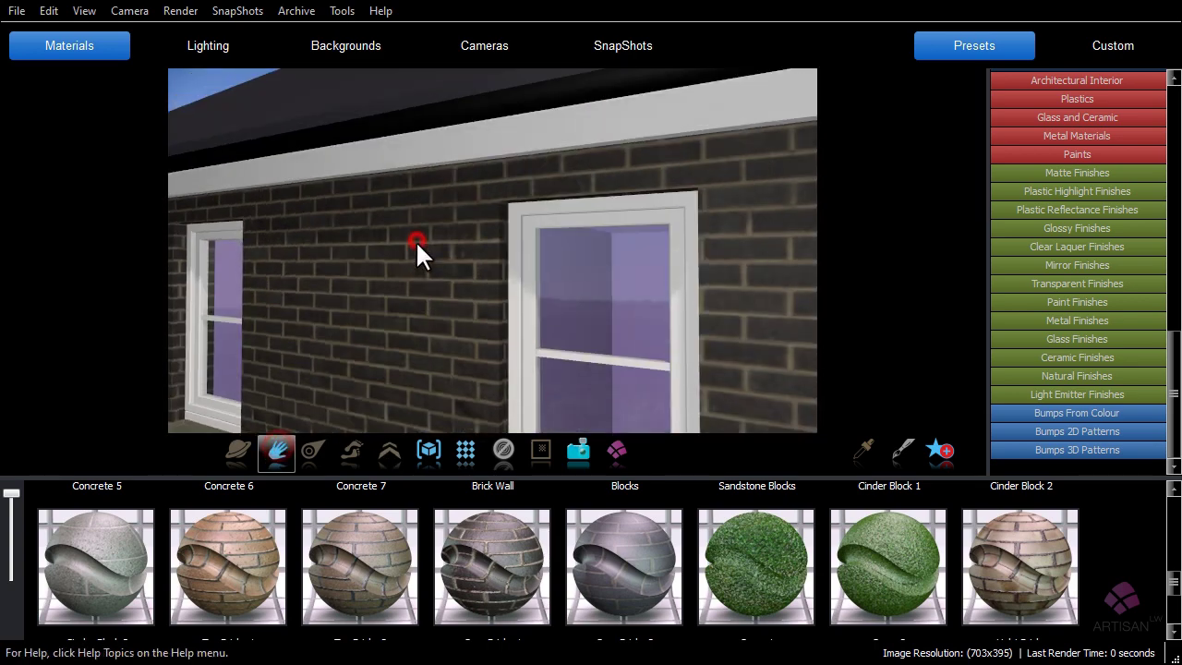
left_click(1073, 451)
scroll(1044, 560, "down", 2)
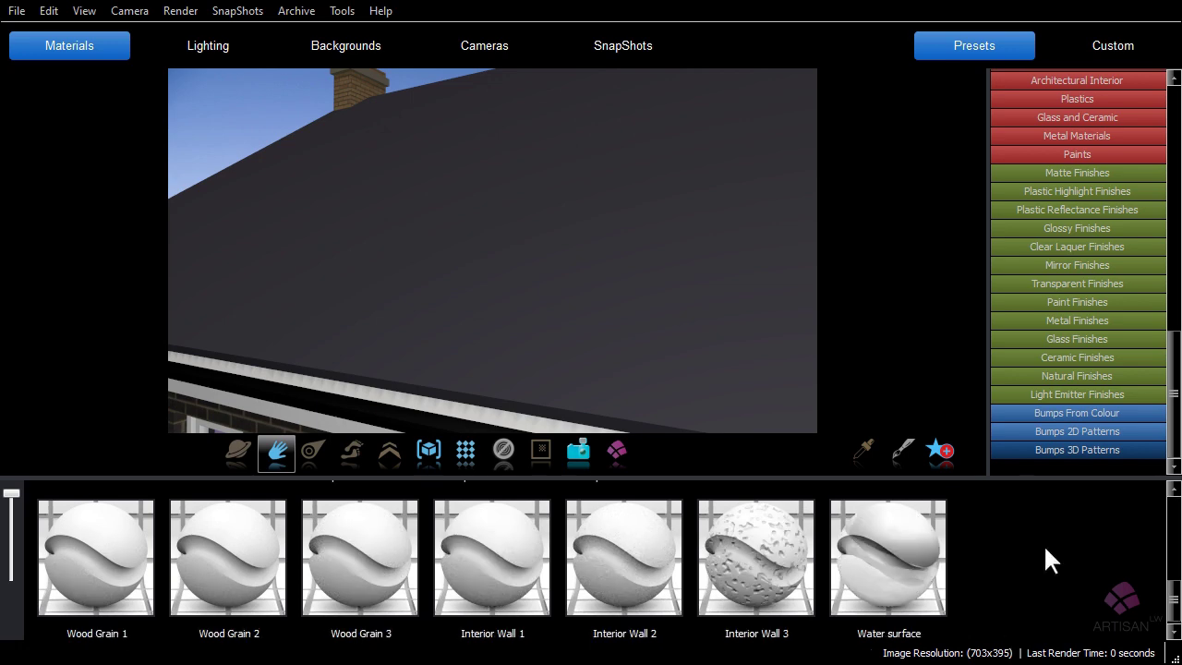
left_click(1049, 431)
scroll(1036, 544, "down", 2)
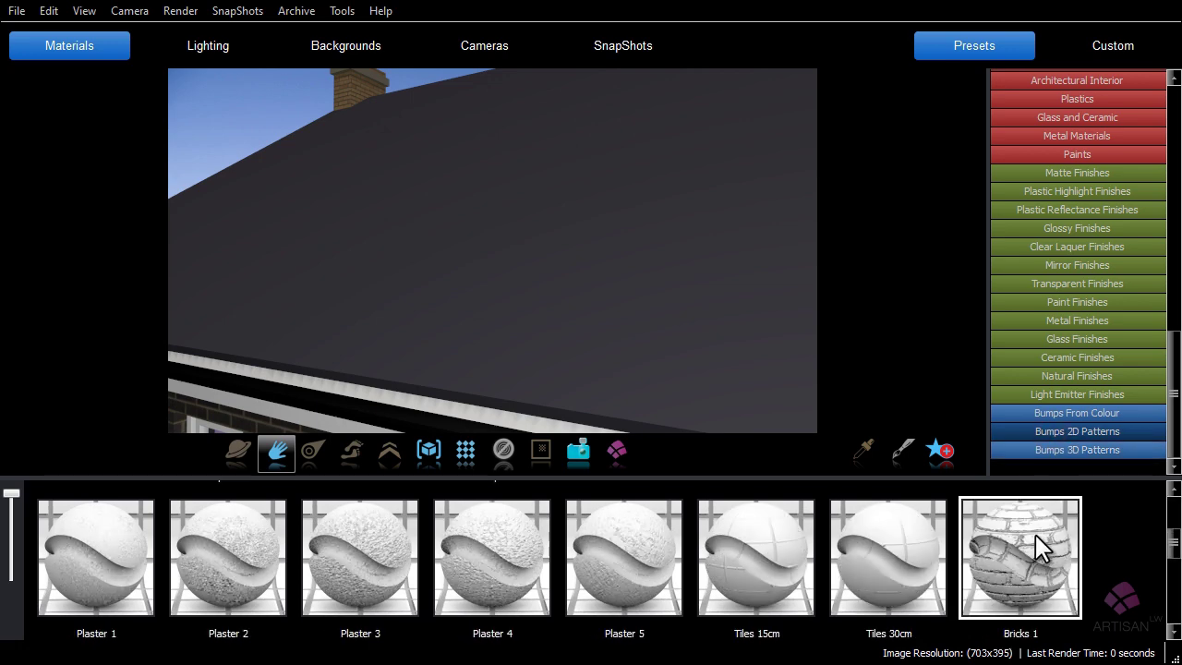
scroll(1039, 547, "down", 2)
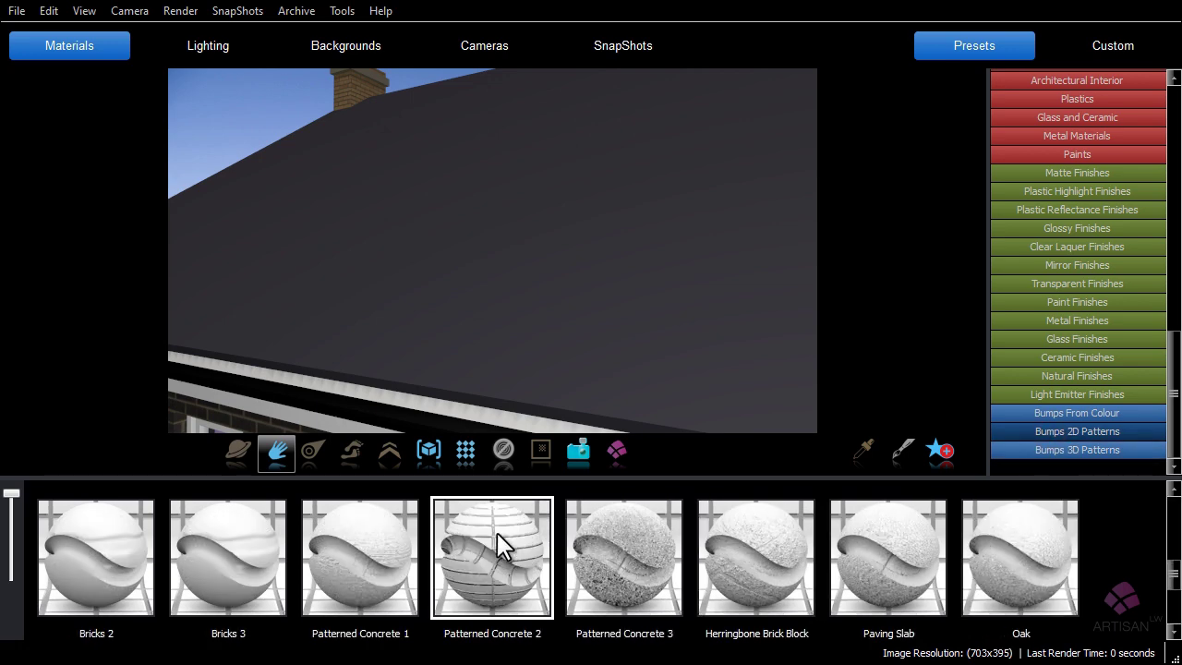
left_click_drag(490, 554, 526, 339)
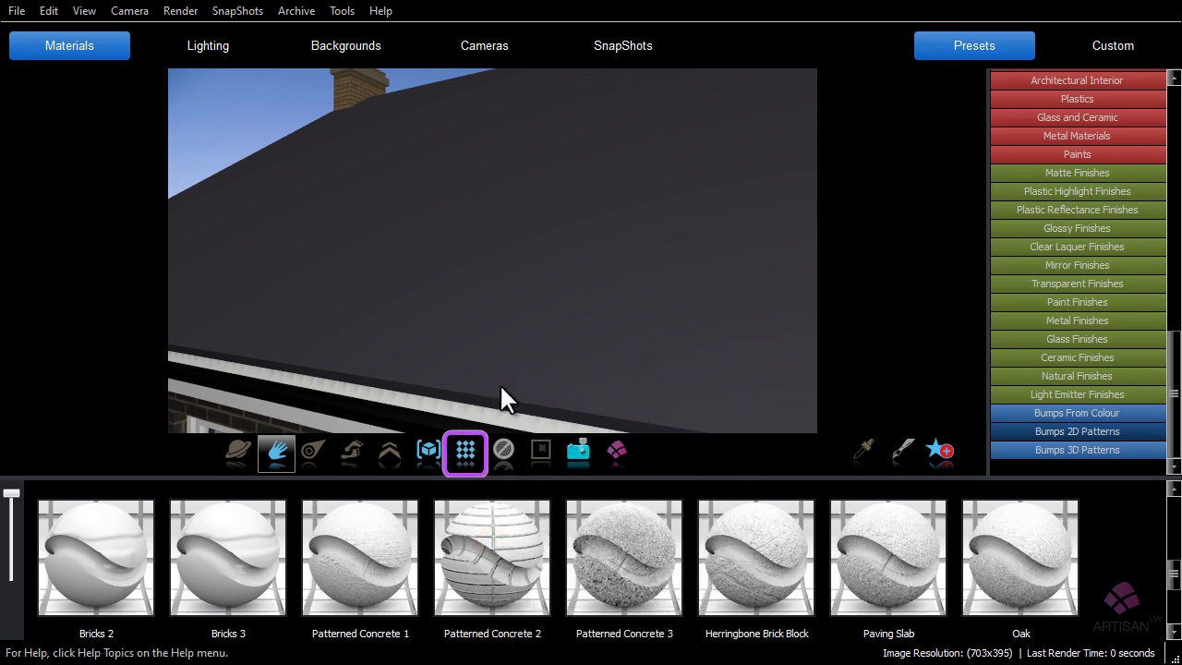
left_click(469, 457)
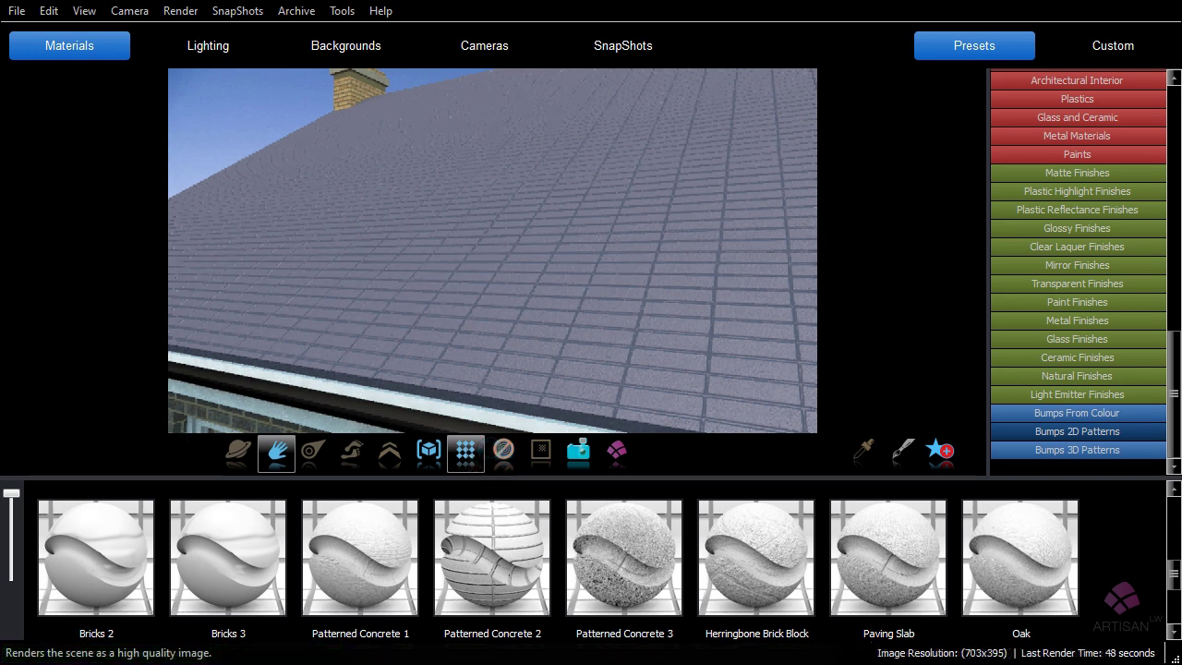
Step: Apply the Daylight Dawn exterior lighting preset to the house scene, decreasing the sun azimuth and raising the sun altitude slightly
left_click(203, 47)
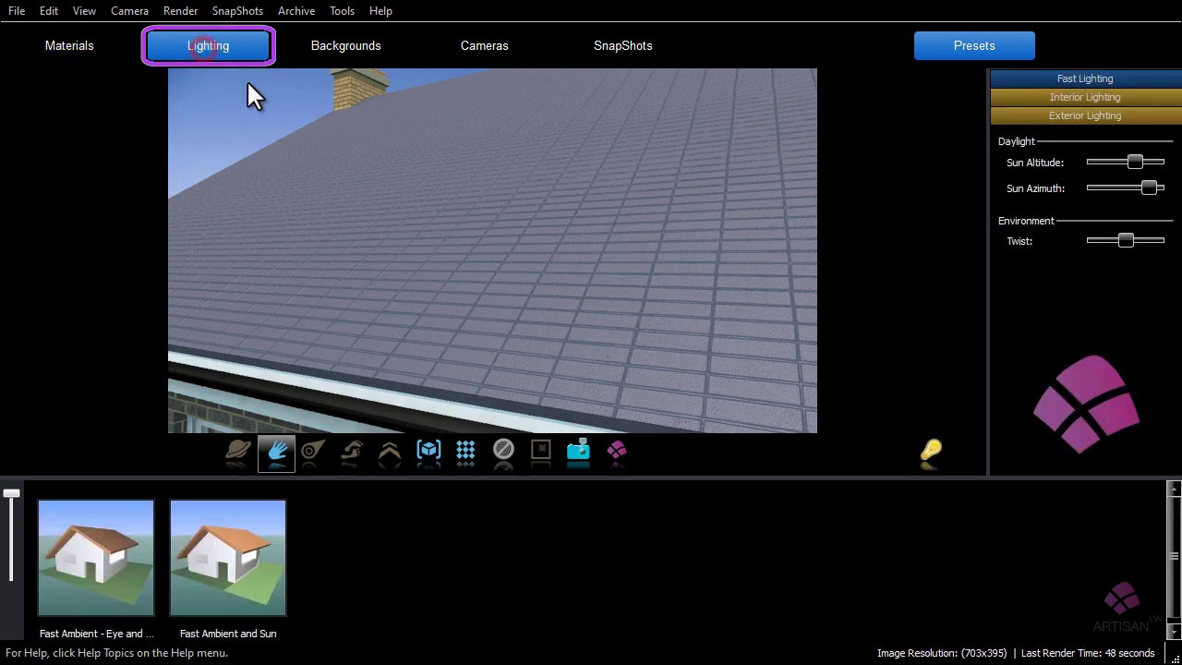
scroll(489, 310, "down", 10)
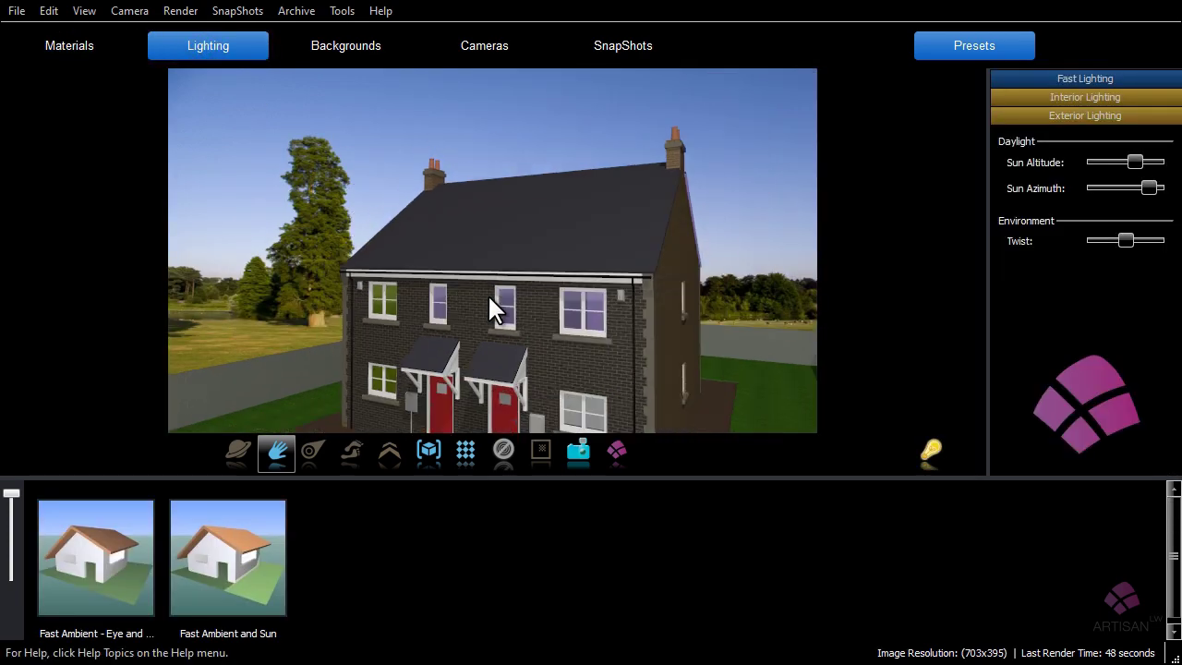
scroll(498, 329, "down", 5)
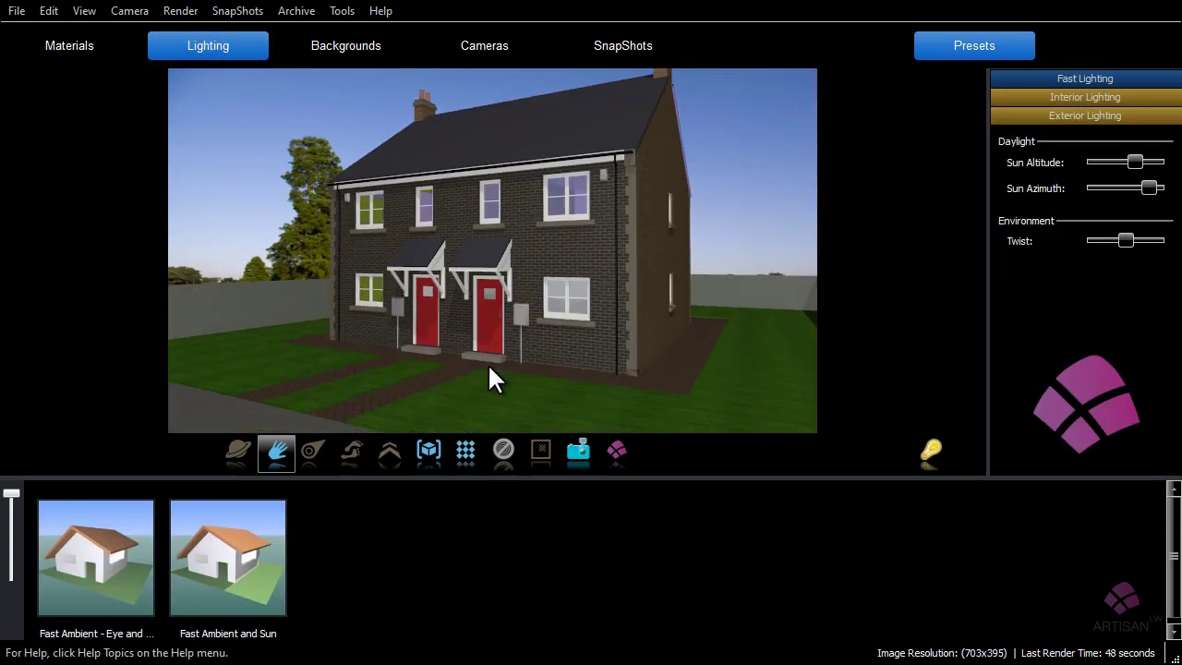
left_click(1058, 113)
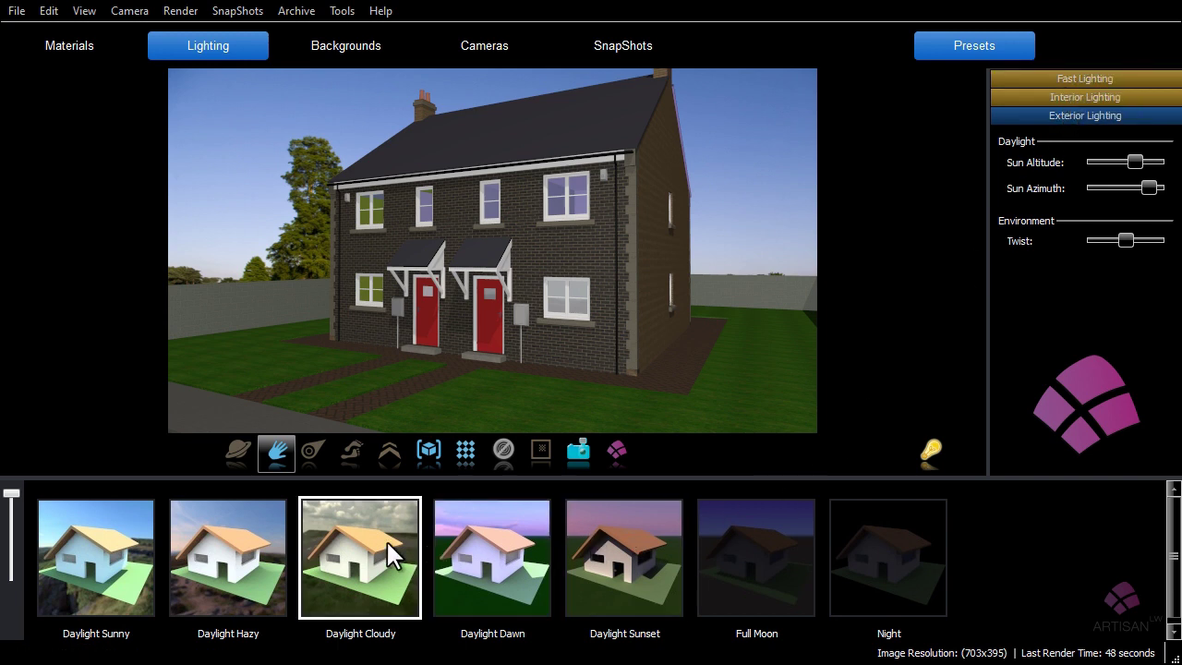
left_click(497, 558)
left_click_drag(499, 567, 709, 251)
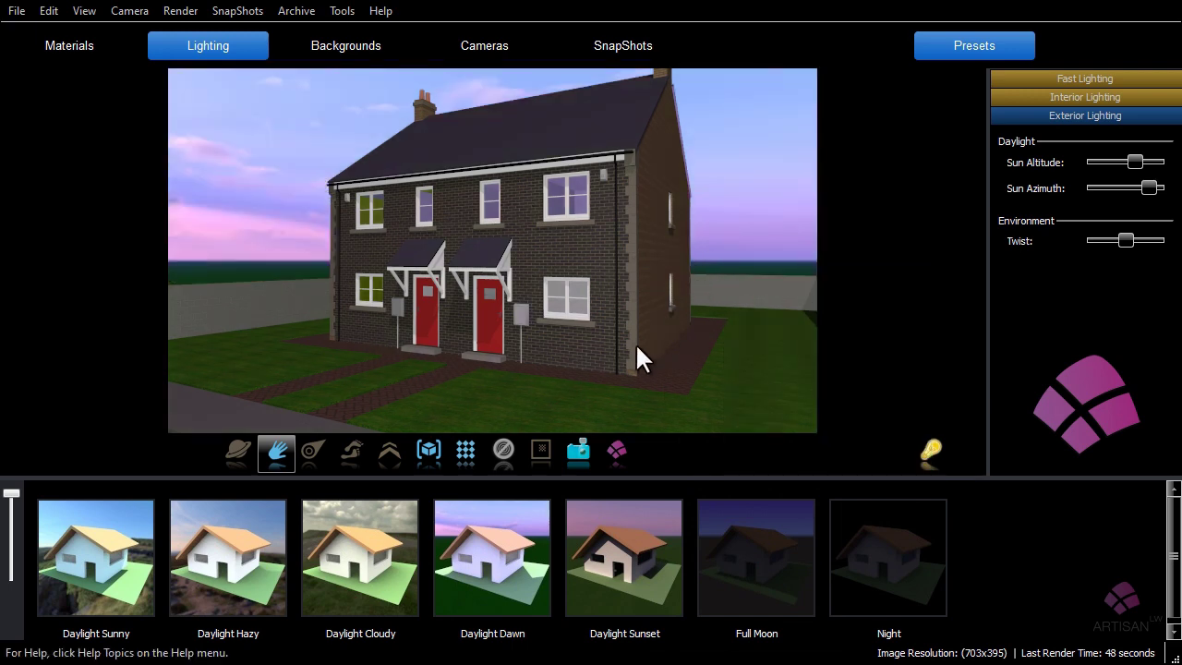
mouse_move(1145, 188)
left_mouse_down()
mouse_move(1108, 188)
mouse_move(1133, 164)
mouse_move(1142, 169)
left_mouse_up()
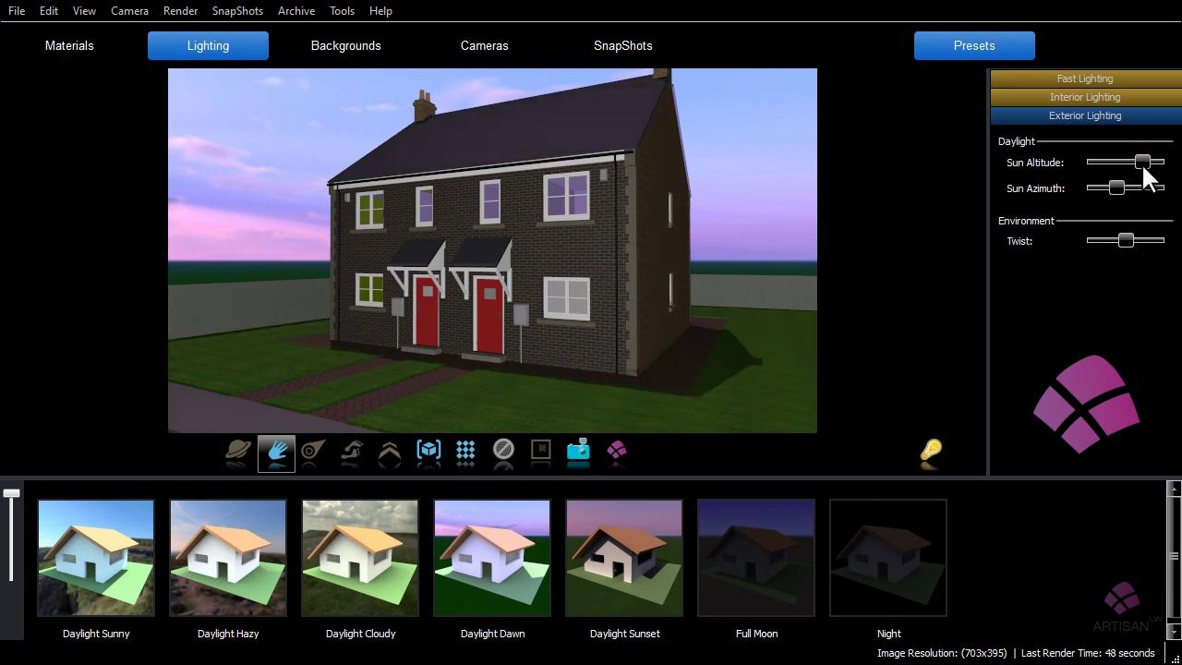
Step: Apply the Sunset 1 rural 2D background after trying Fields 6, and orbit the camera to view the house from slightly higher
left_click(346, 48)
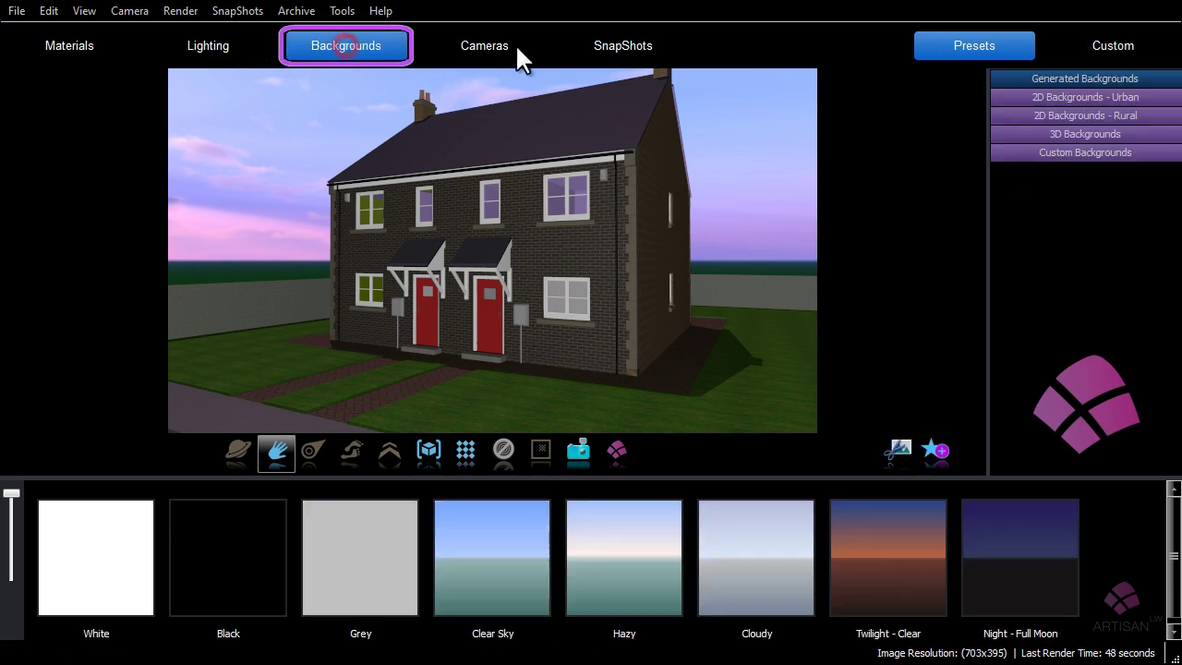
left_click(1084, 115)
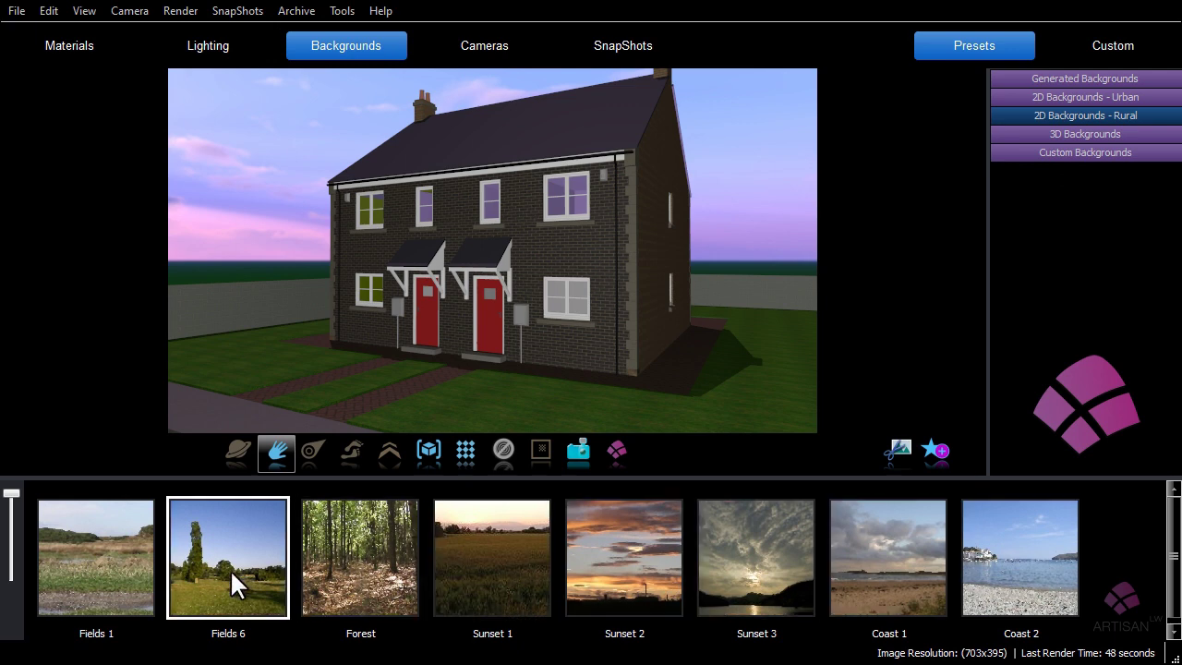
left_click_drag(223, 570, 474, 290)
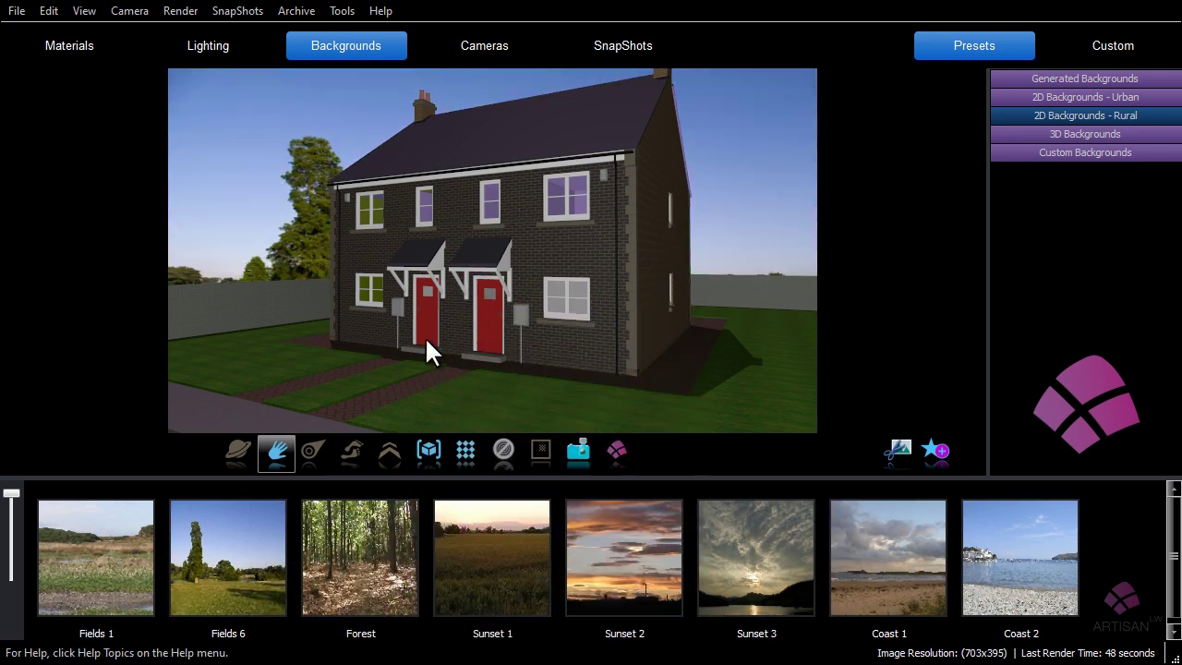
left_click_drag(485, 556, 492, 337)
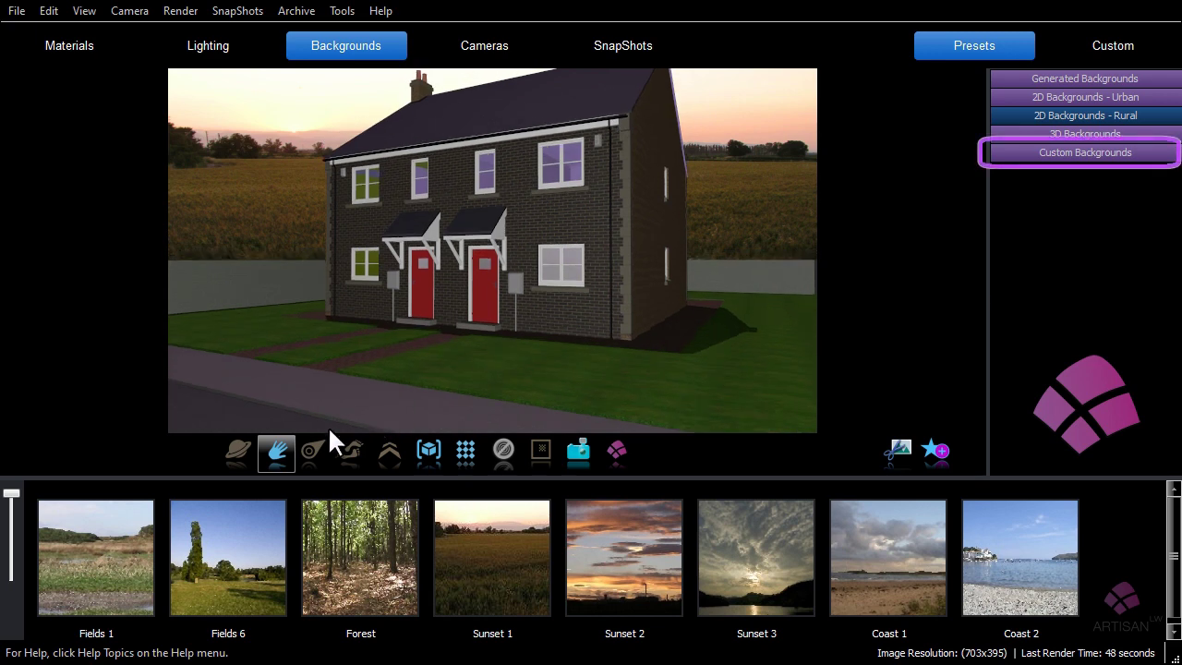
left_click(238, 449)
left_click_drag(338, 401, 452, 340)
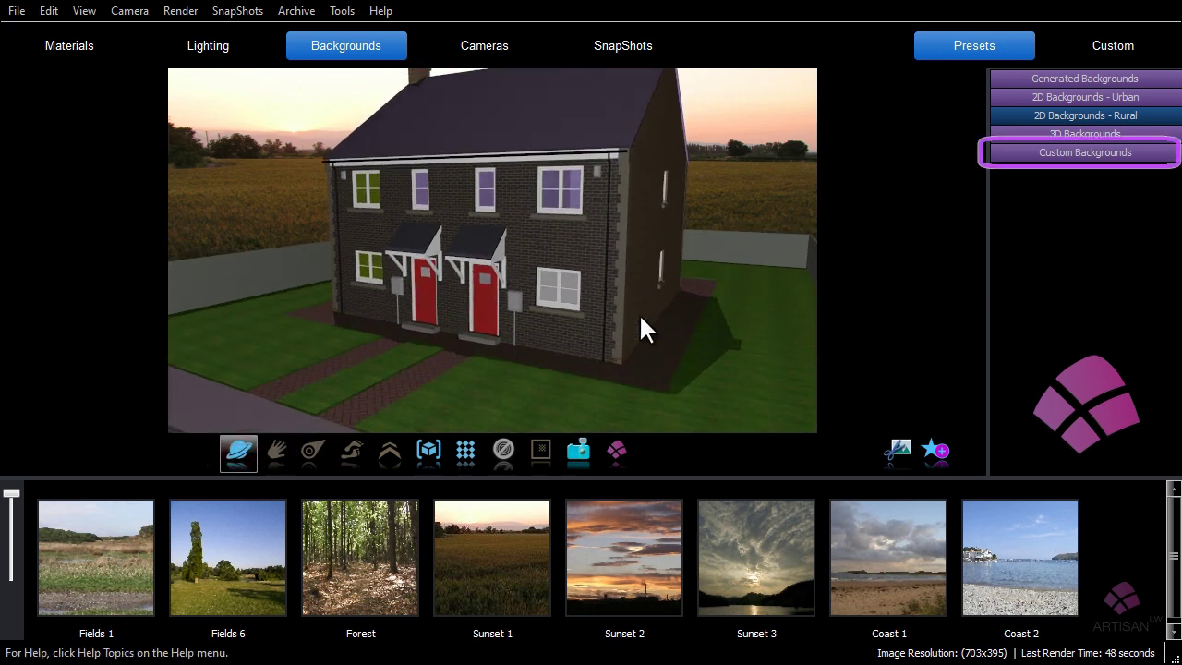
Step: Review the custom background types and the camera presets for lenses, aspect ratios and up vectors
left_click(1051, 154)
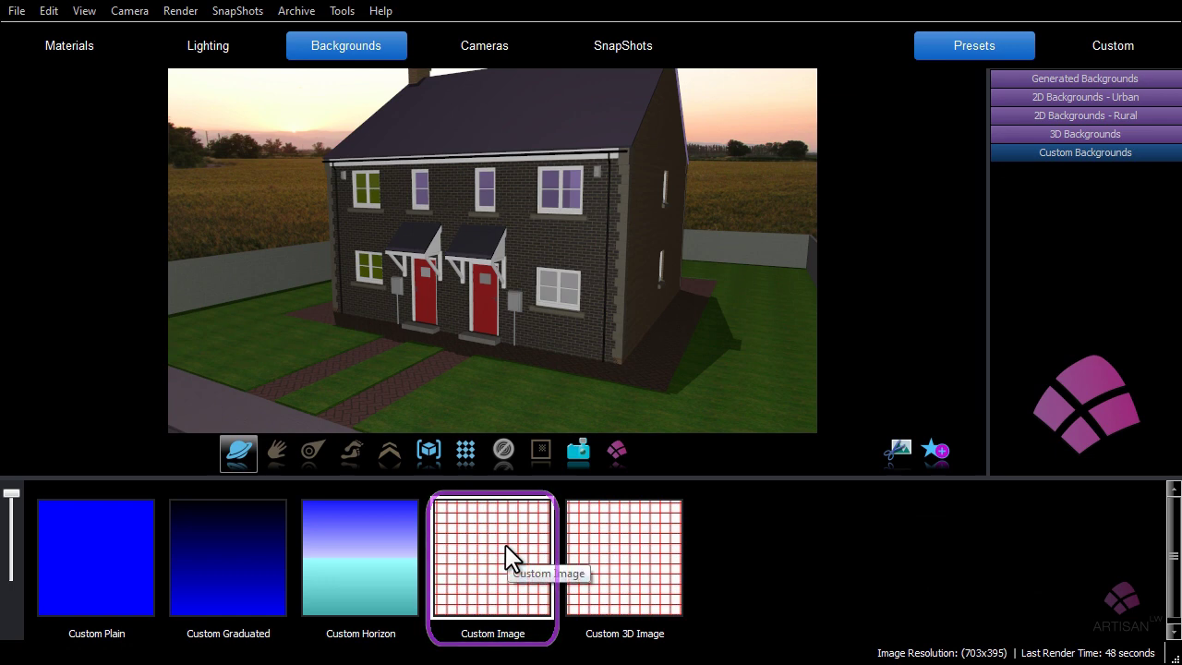
left_click(485, 48)
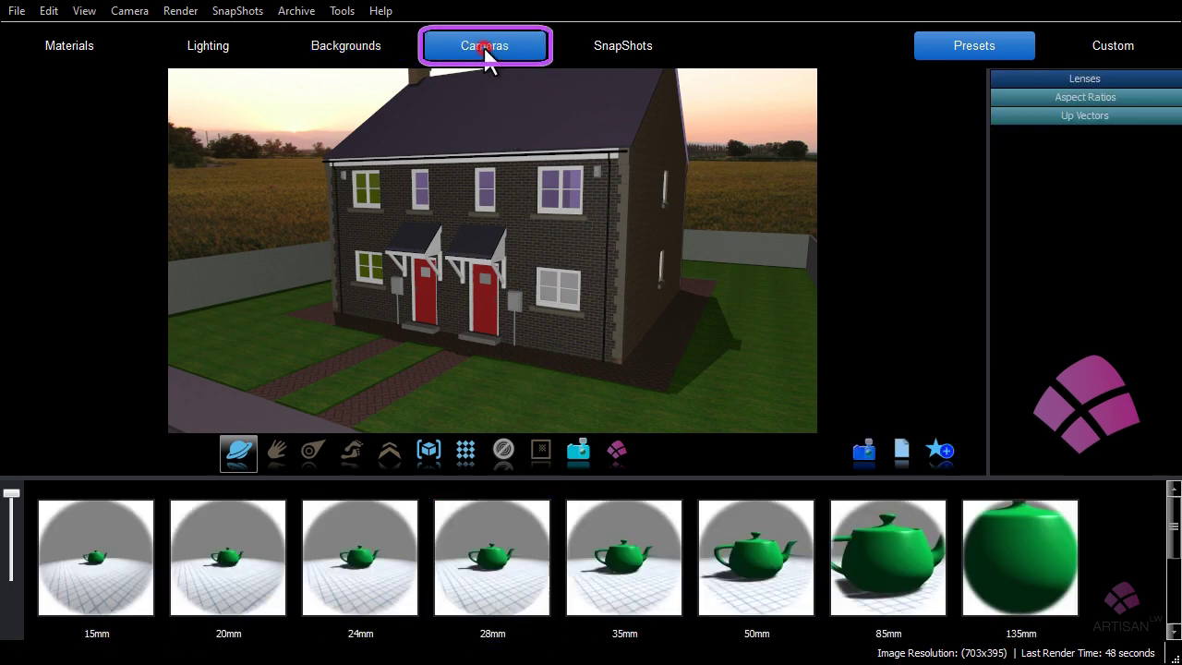
left_click(1102, 102)
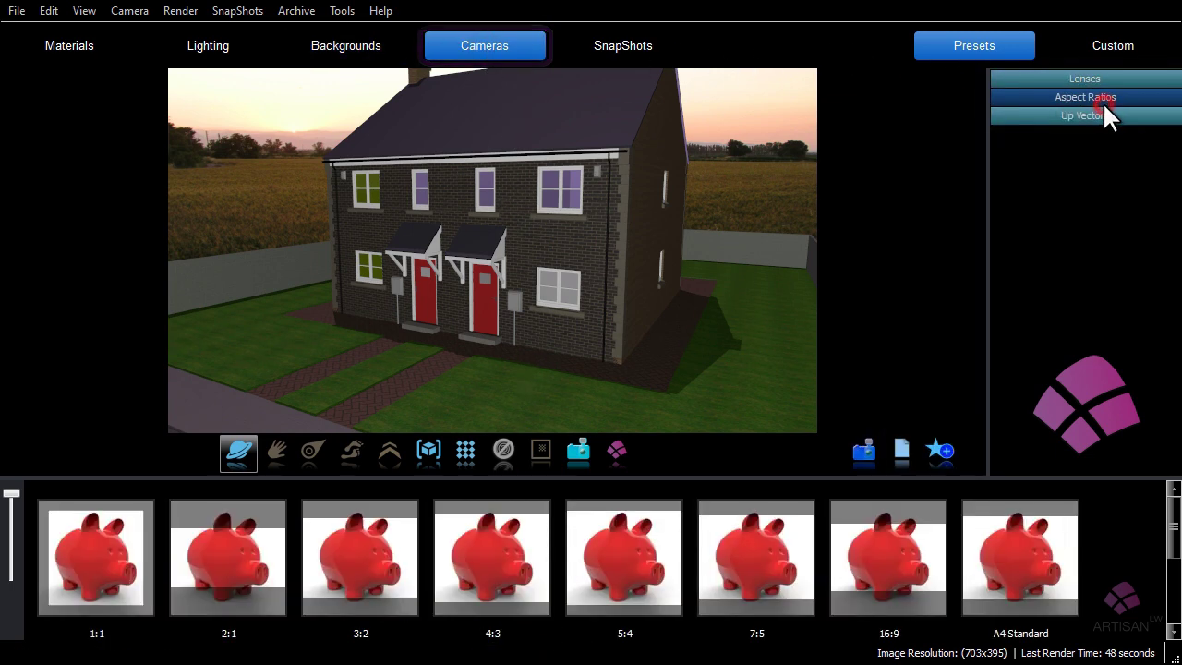
left_click(1113, 115)
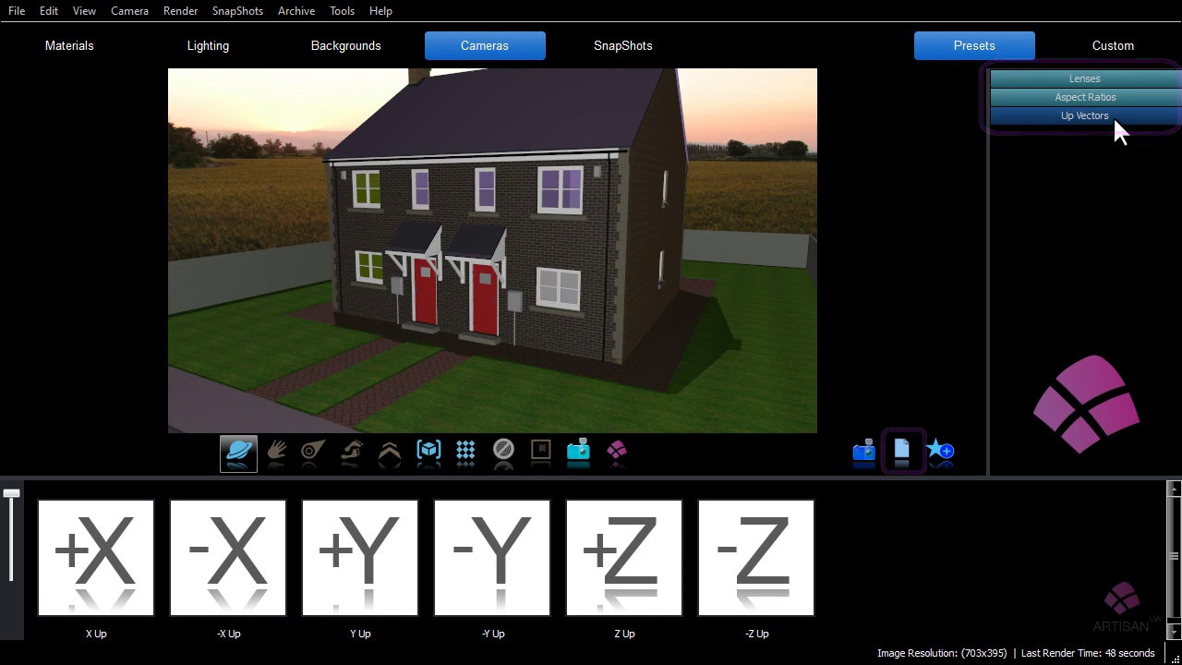
Step: Load the house5 snapshot into the scene after trying the house11 and house8 snapshots
left_click(620, 52)
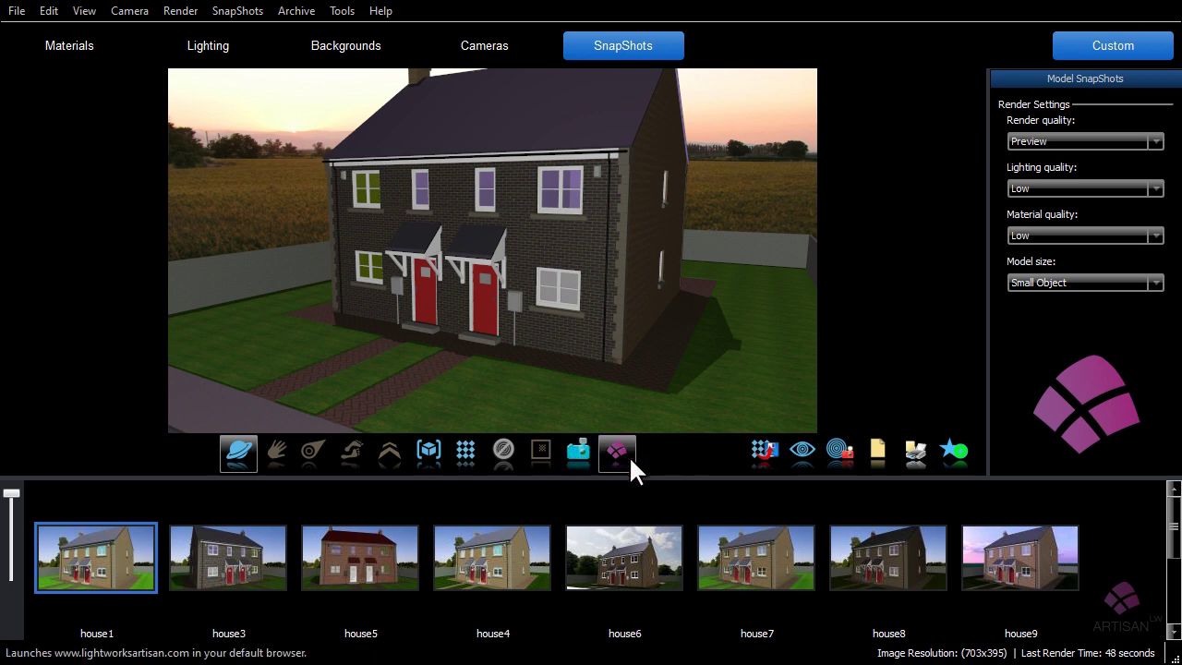
left_click_drag(1174, 514, 1175, 591)
left_click(246, 552)
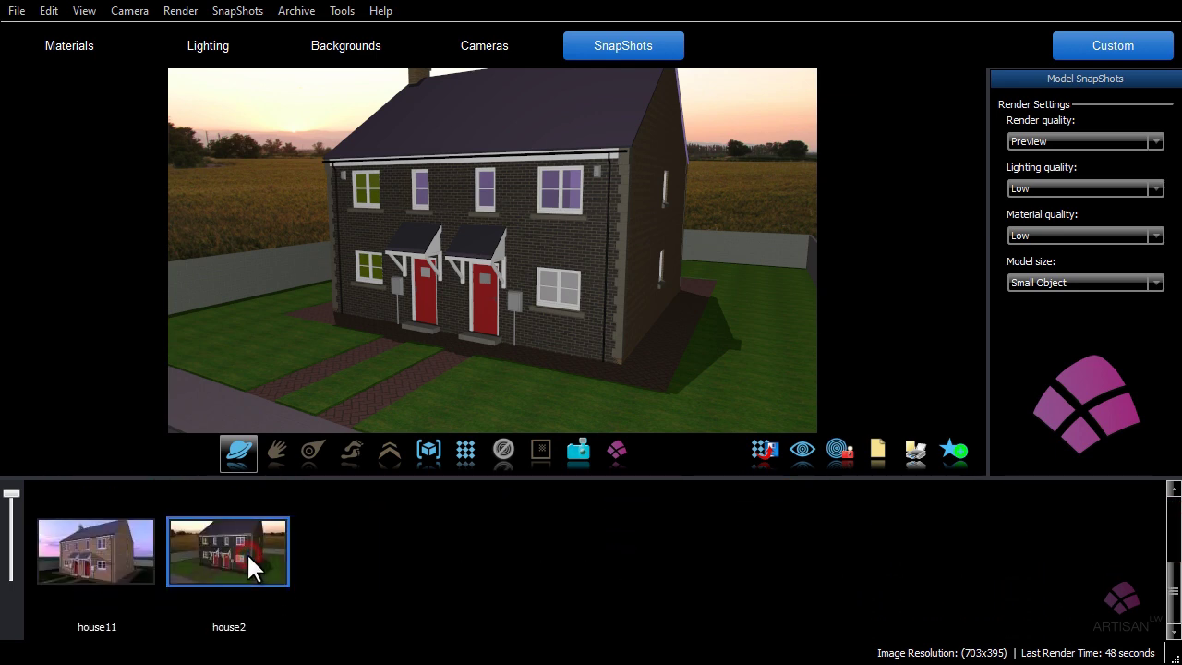
left_click_drag(89, 555, 247, 369)
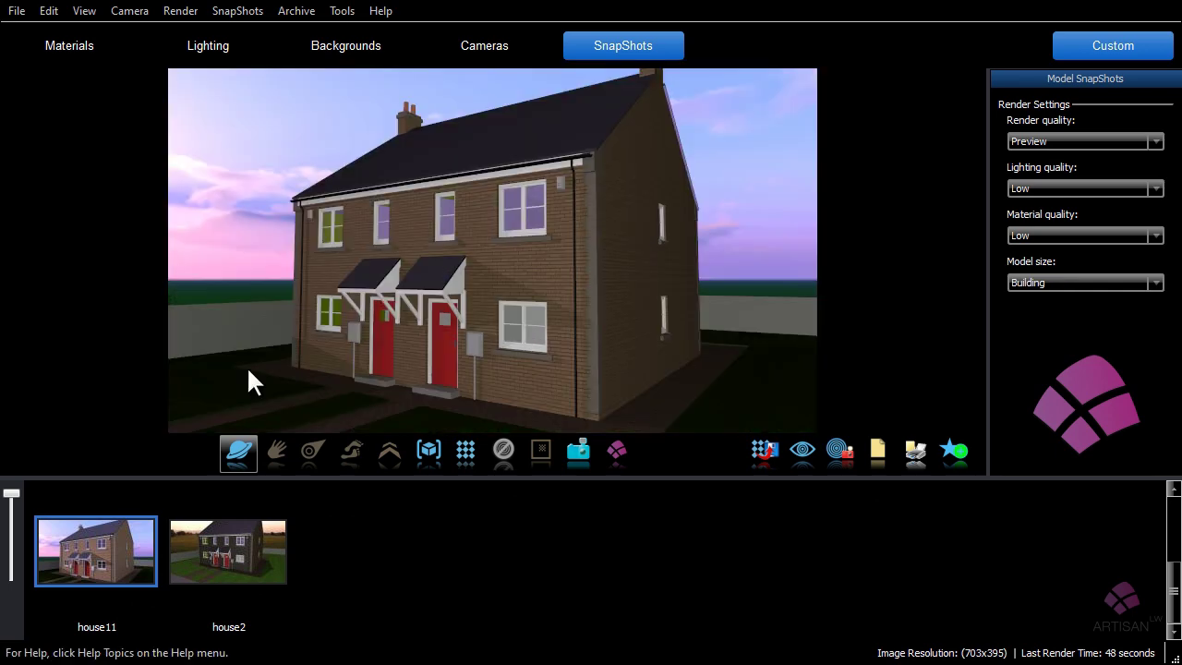
left_click_drag(1171, 582, 1177, 512)
left_click_drag(896, 561, 716, 381)
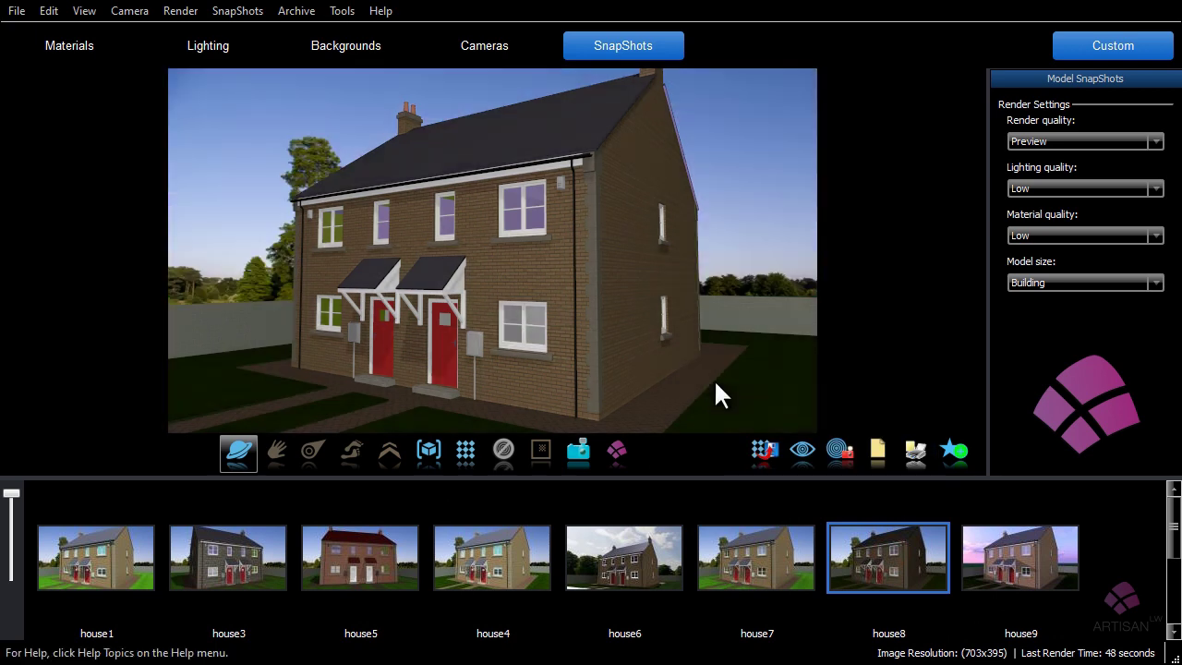
left_click_drag(355, 574, 493, 388)
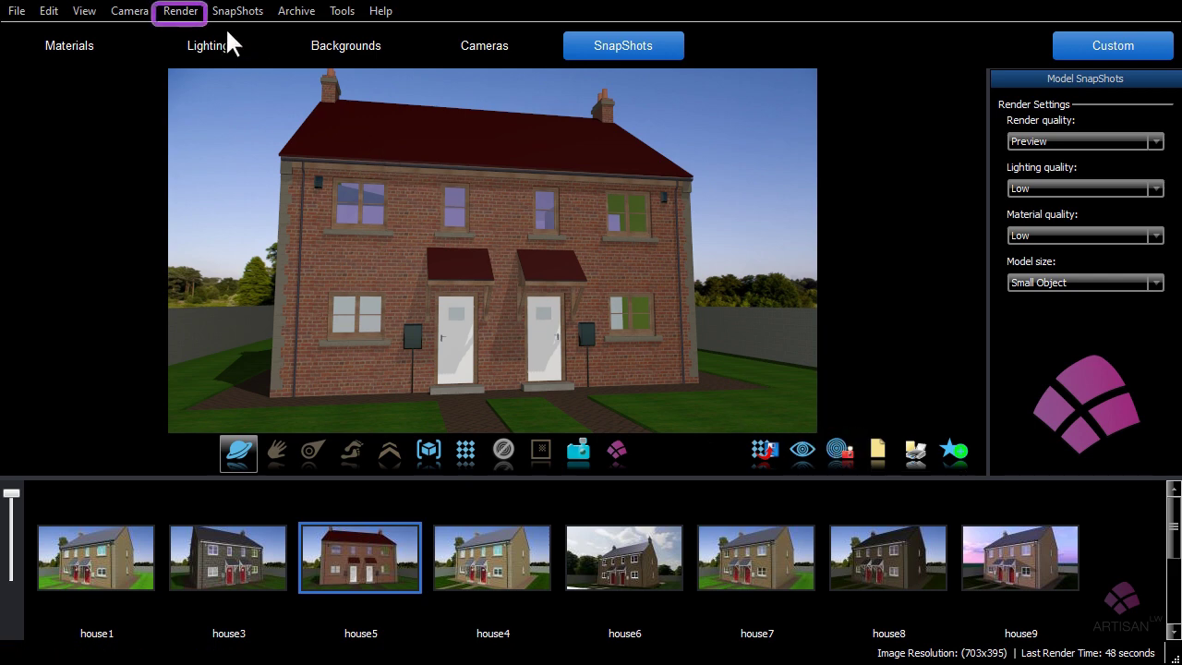
Step: Review the file, size and quality options for rendering the snapshots to file, and leave without rendering
left_click(193, 14)
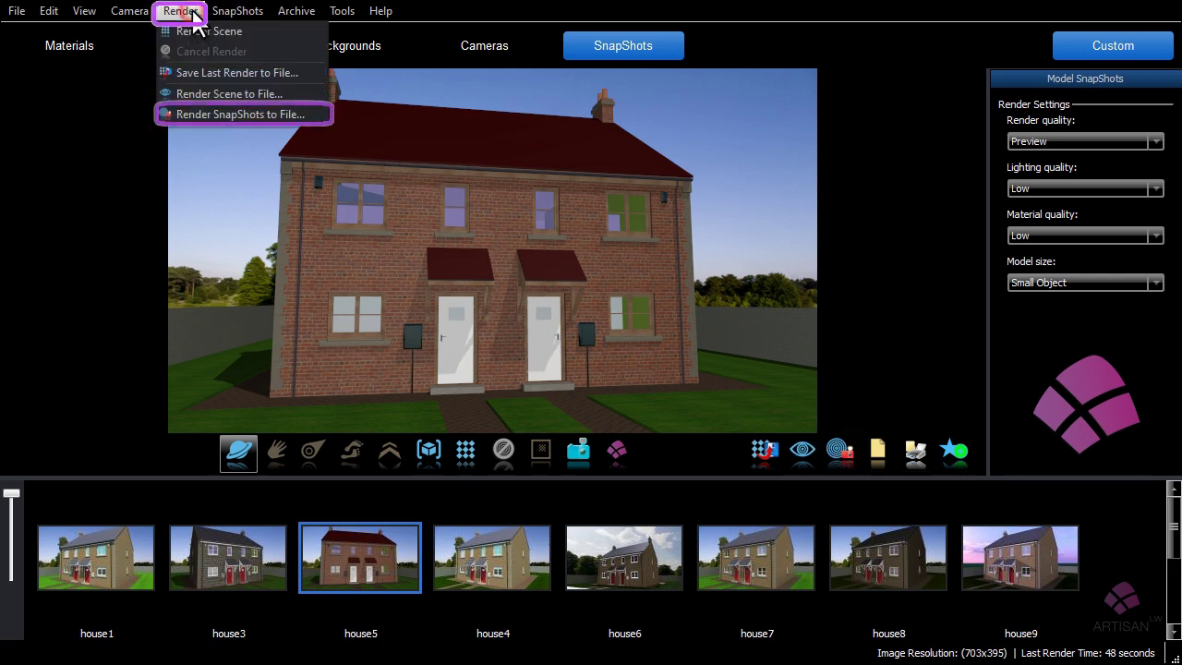
left_click(197, 117)
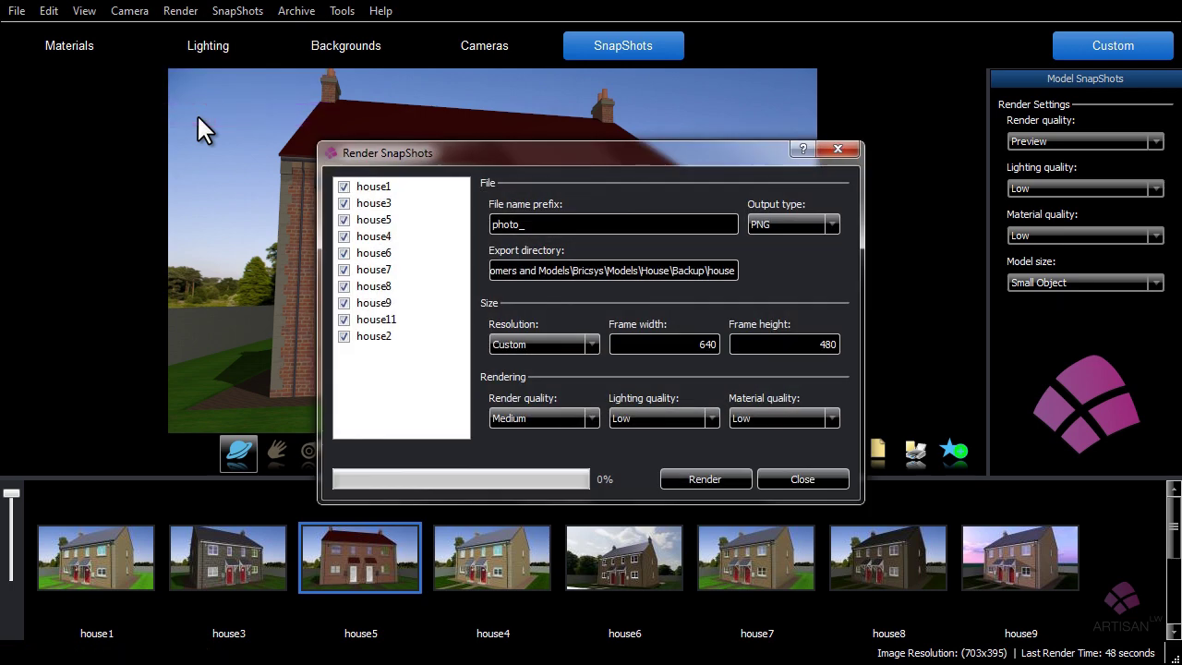
left_click(801, 480)
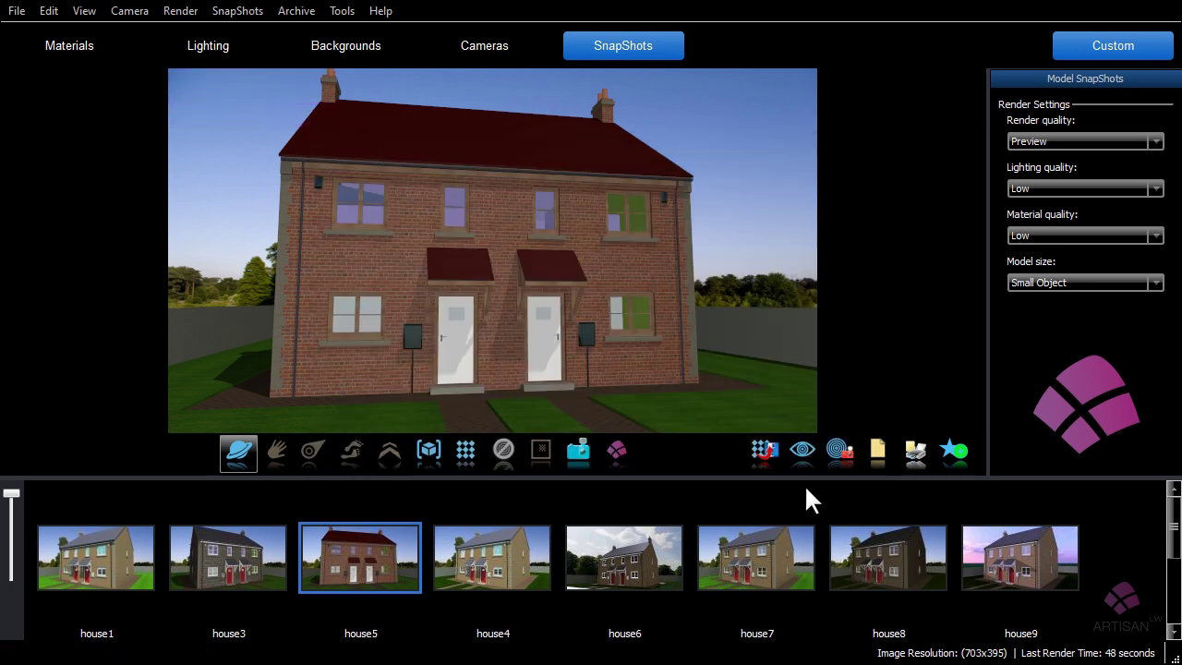